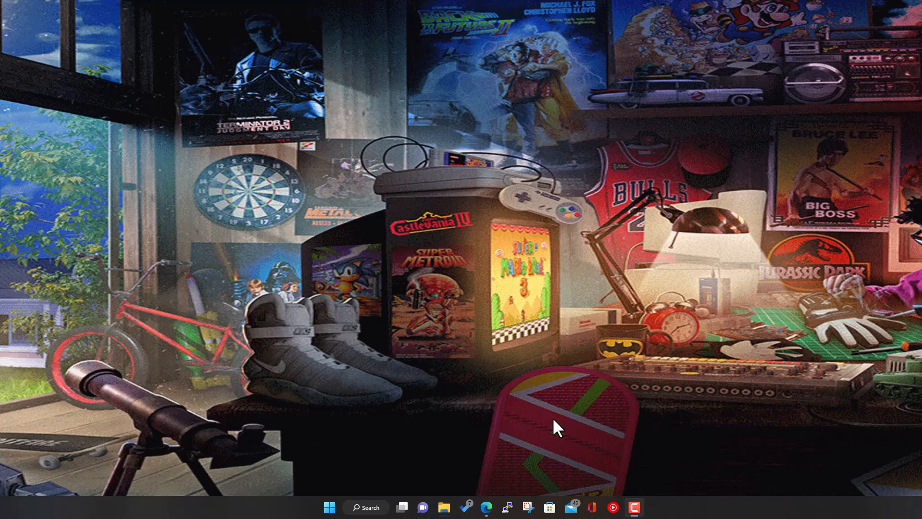
- Look over the 7-Zip download, 7-Zip article and WinRAR pages, then minimize the browser
click(494, 508)
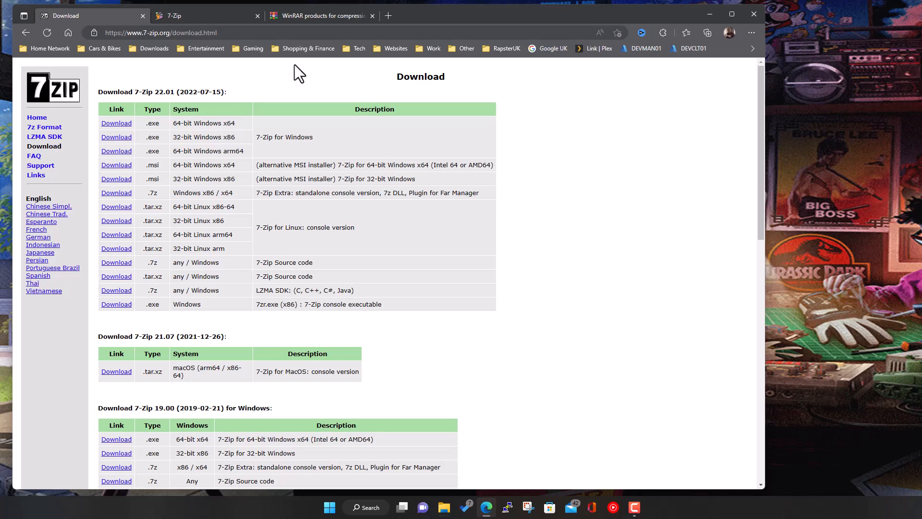
click(210, 19)
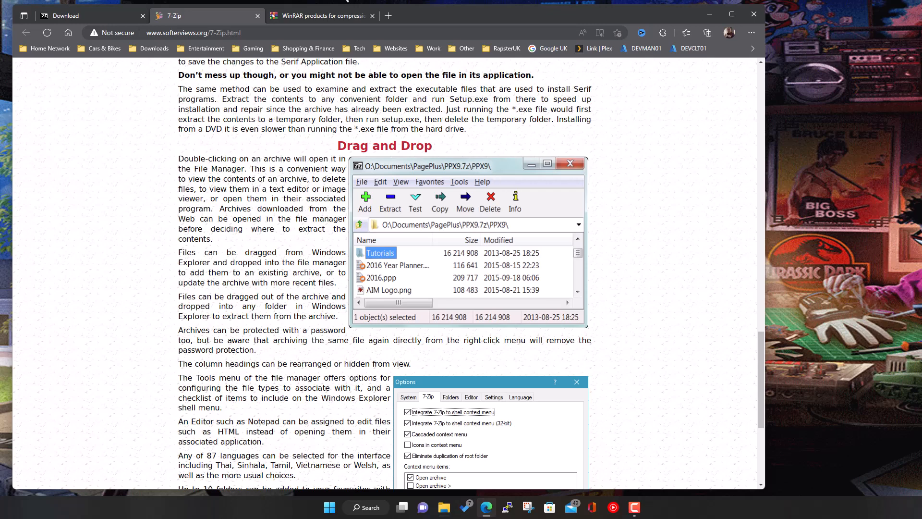
click(318, 15)
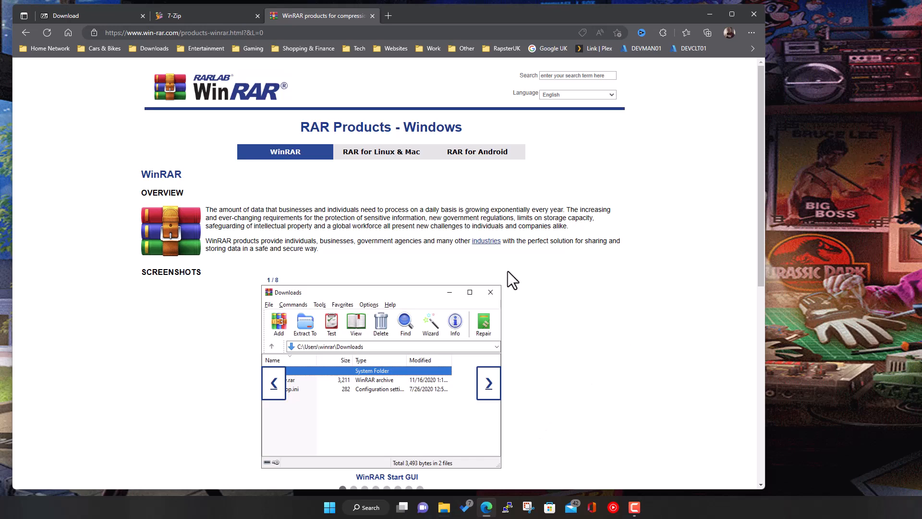
click(192, 13)
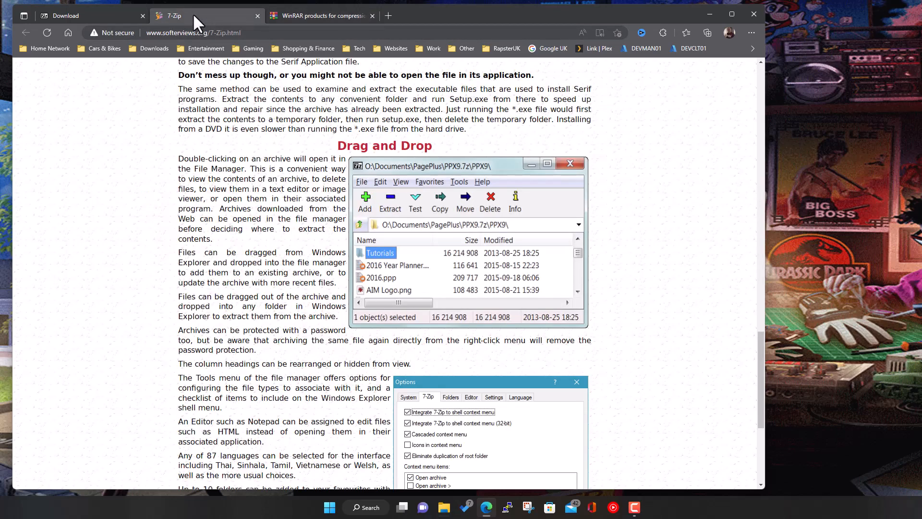
click(82, 11)
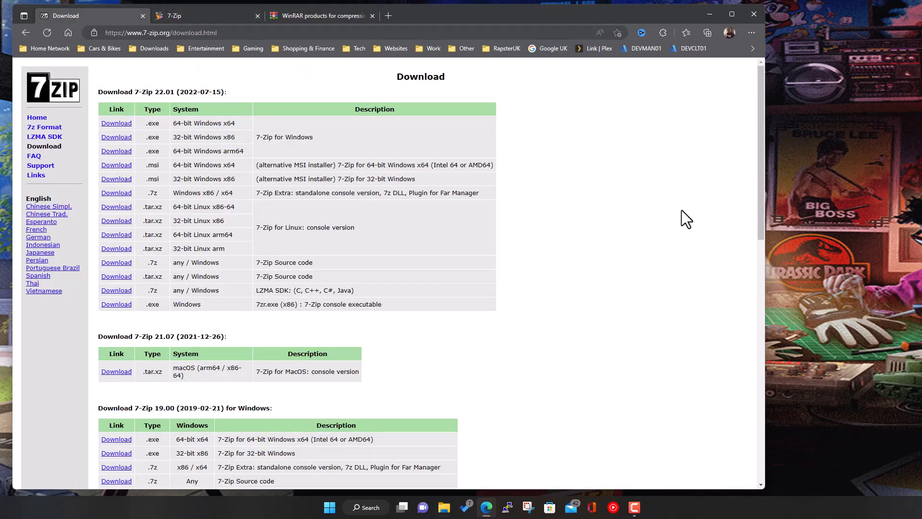
click(710, 14)
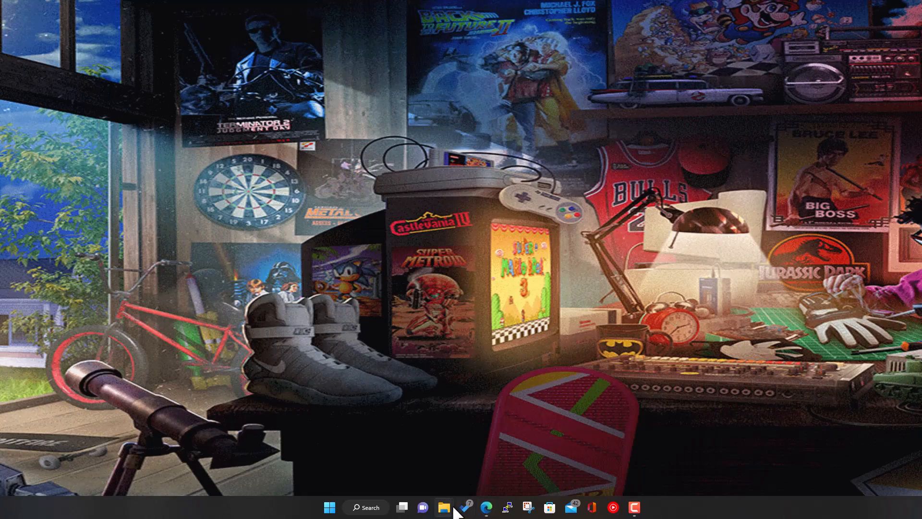
- Restore the D:\ window, move it left, peek into Test, and return to Games (D:)
mouse_move(450, 509)
click(414, 467)
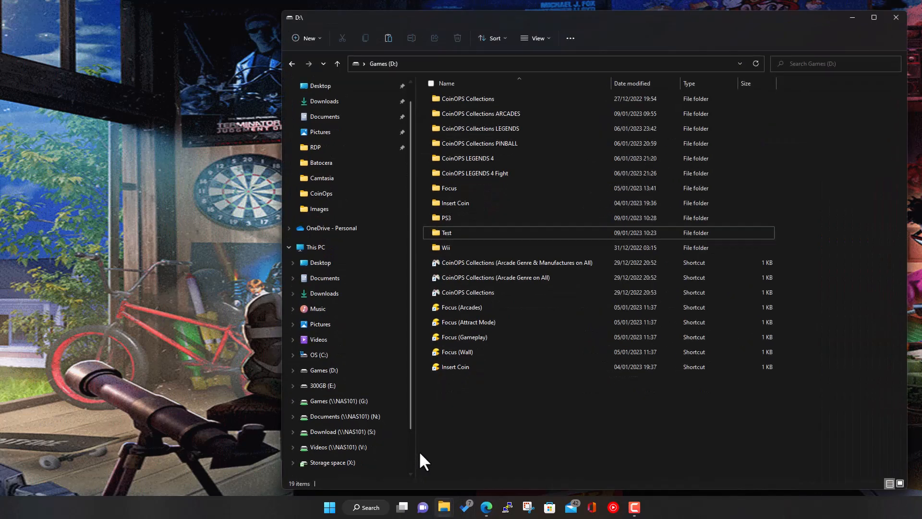
drag(562, 21, 311, 20)
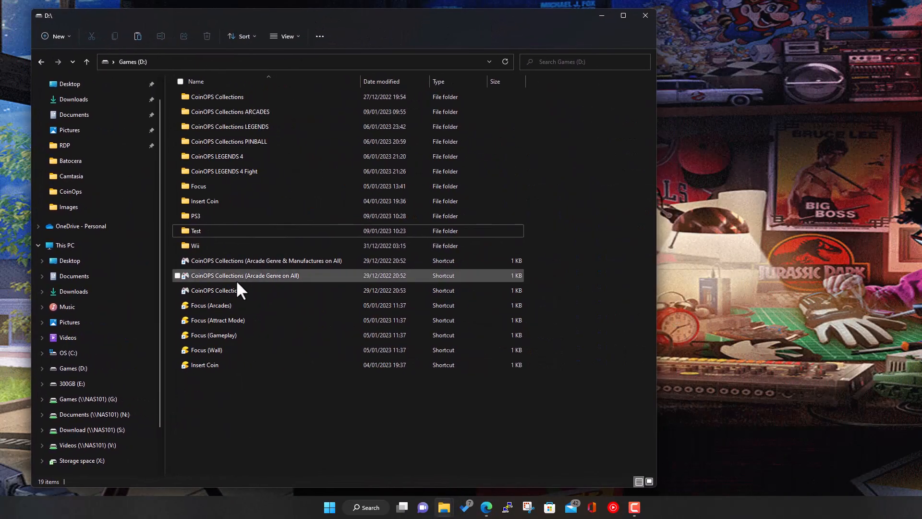
double_click(209, 228)
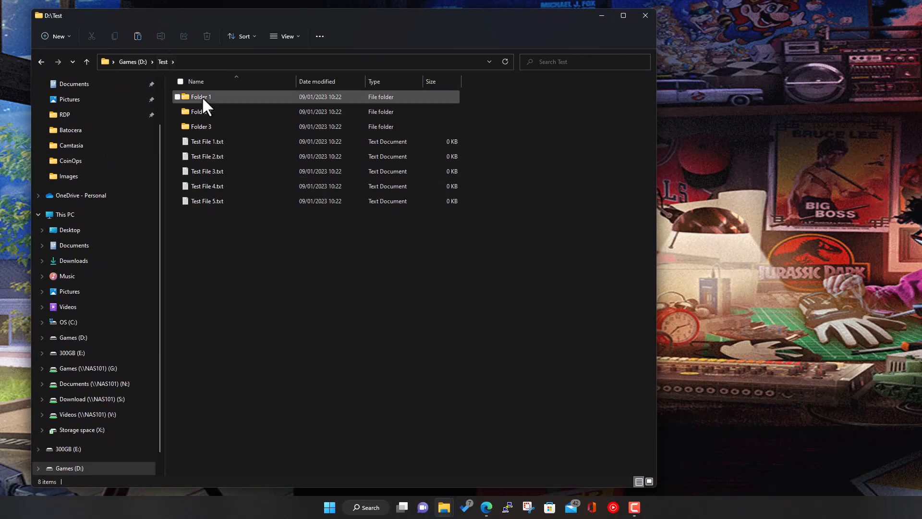
click(139, 62)
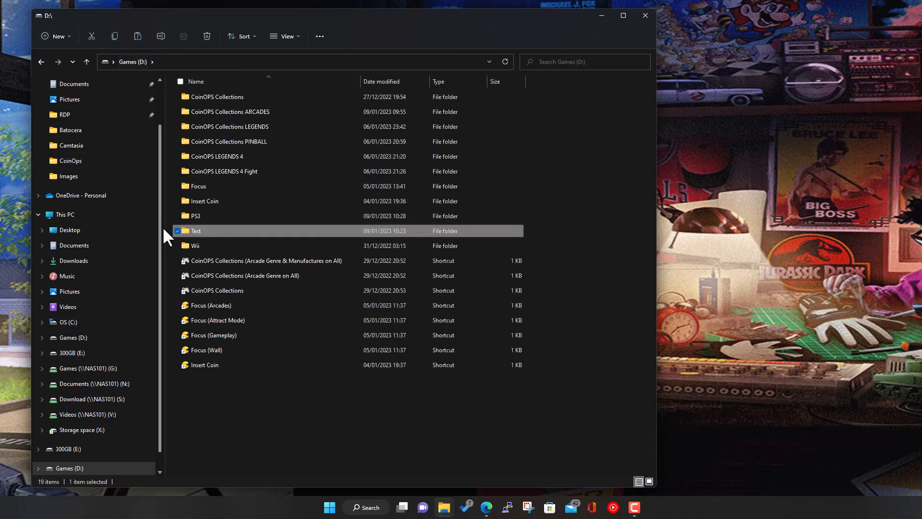
- Start 7-Zip's Add to archive for the Test folder, proposing Test.7z
right_click(200, 230)
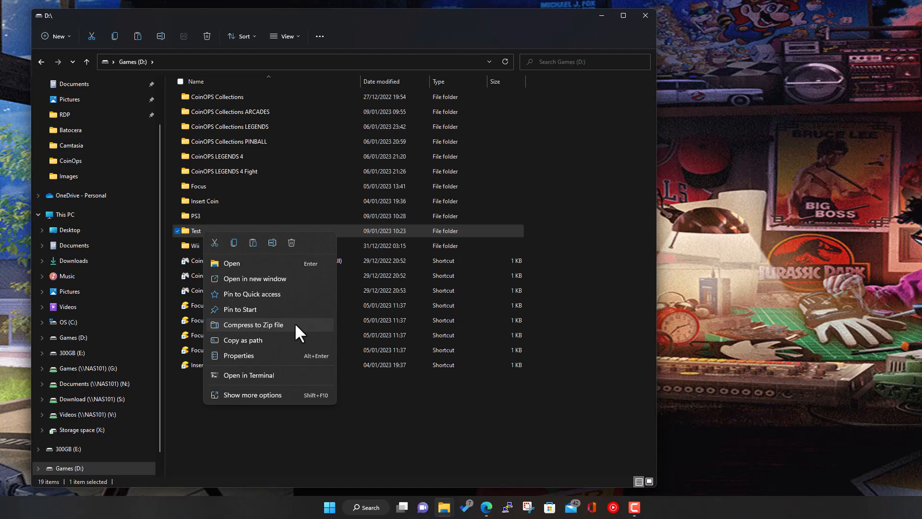
click(272, 395)
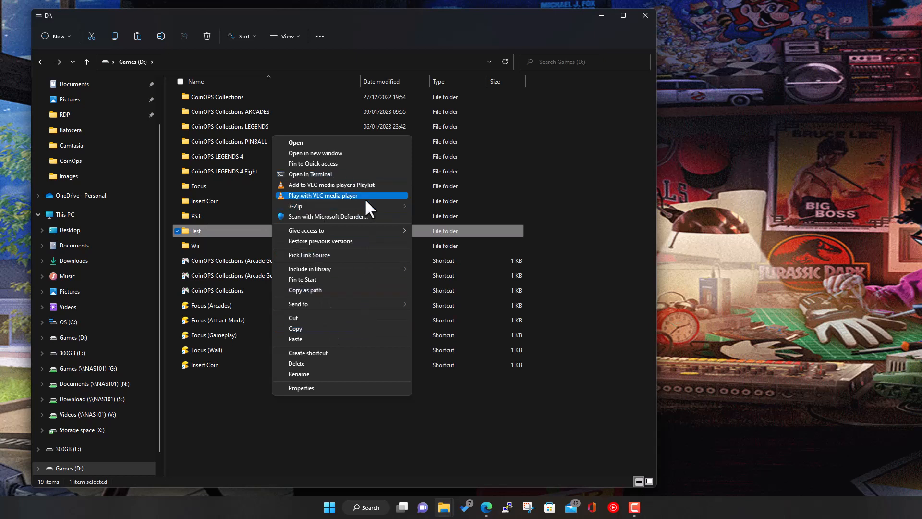
mouse_move(366, 204)
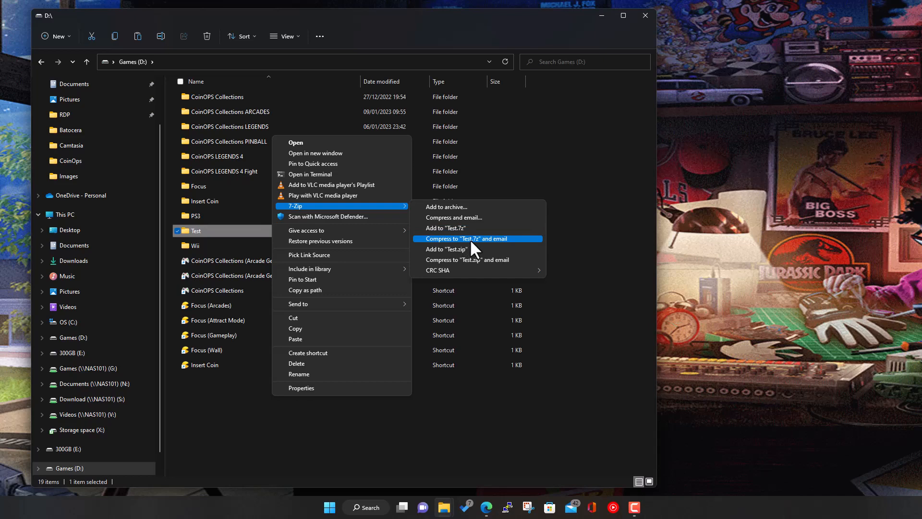
click(449, 205)
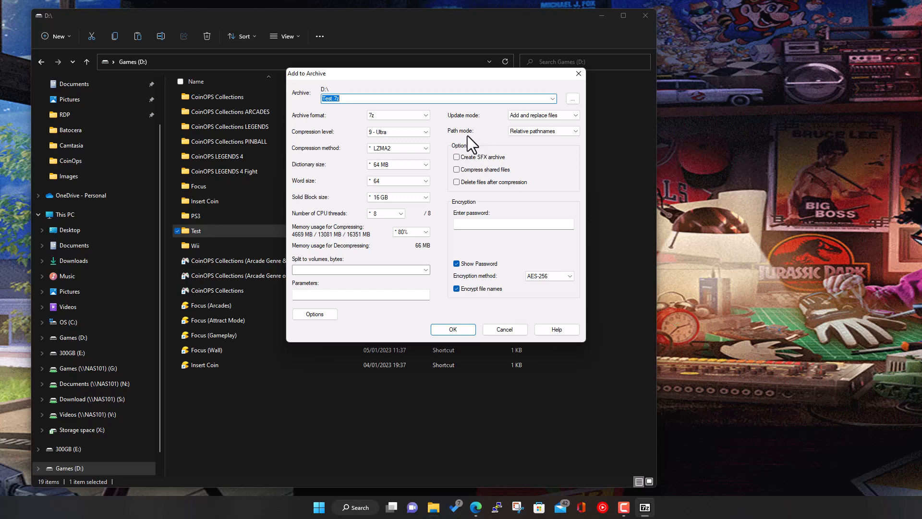
- Keep 7z as the archive format and show the compression level list
click(427, 114)
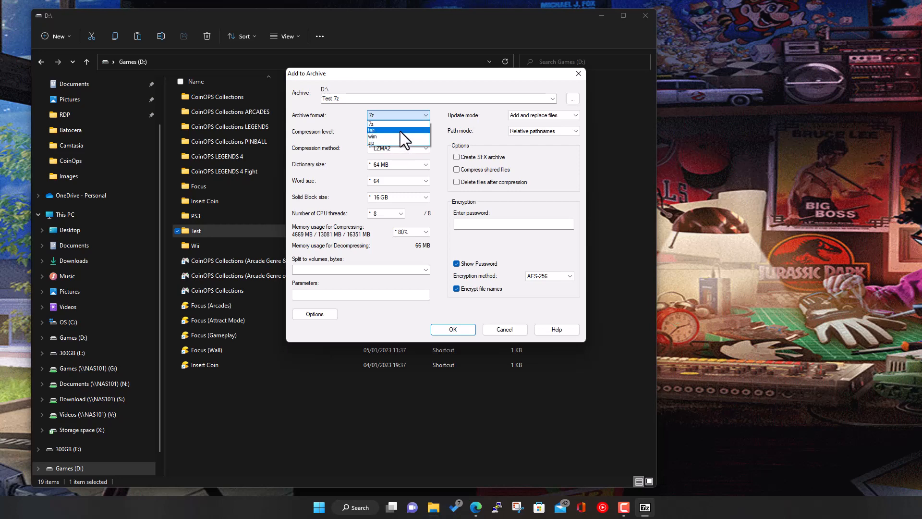
click(386, 124)
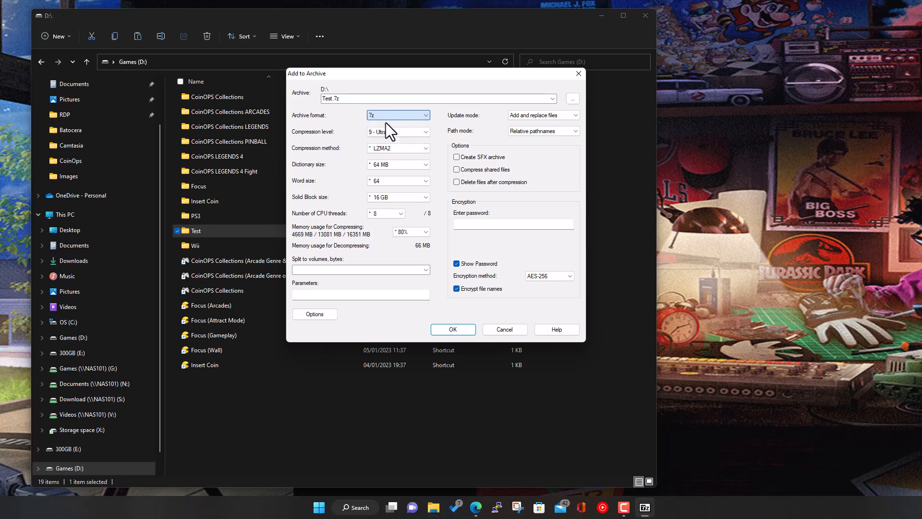
click(414, 132)
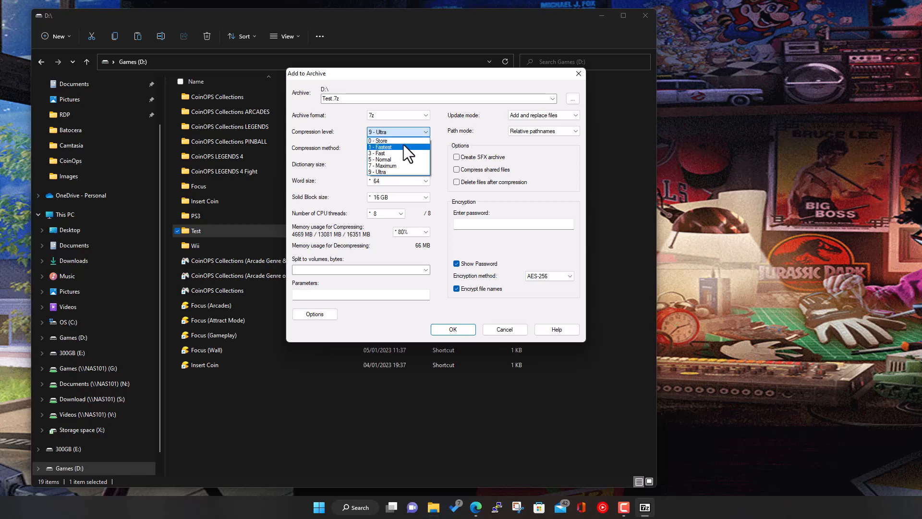
click(402, 147)
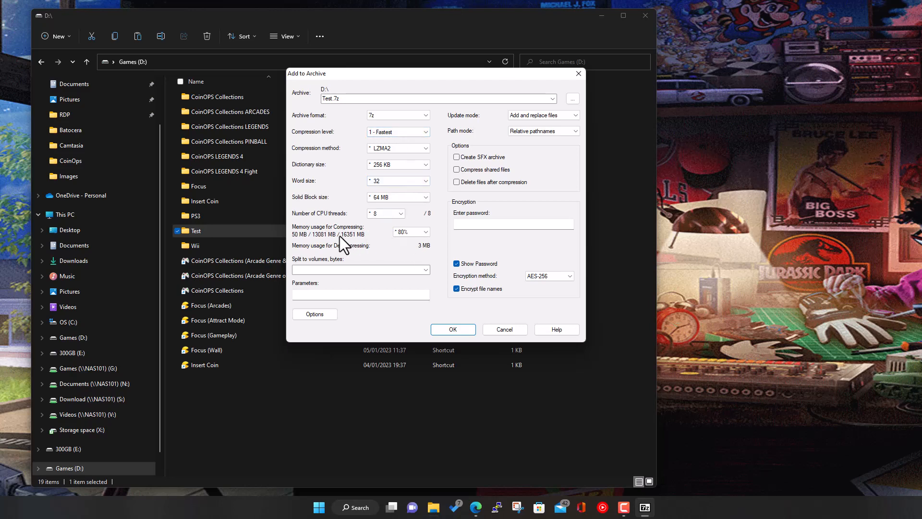
click(396, 131)
click(399, 172)
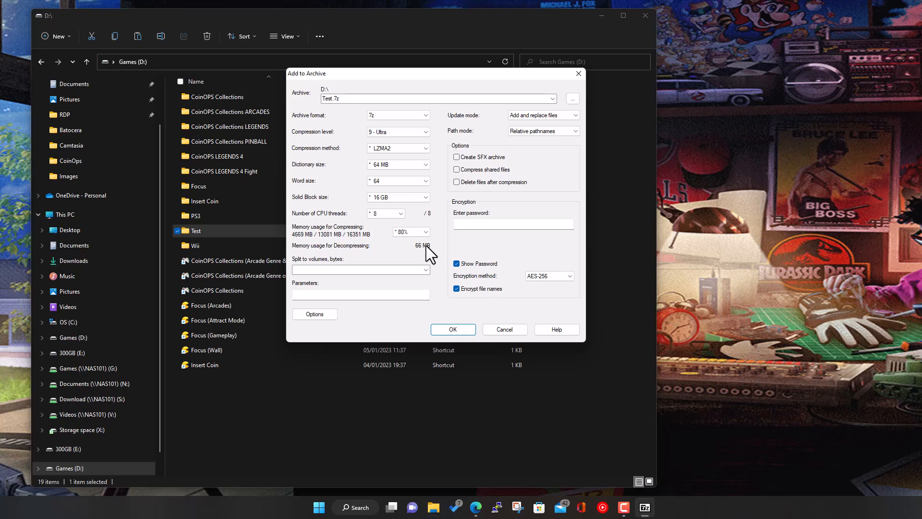
click(426, 131)
click(425, 130)
click(411, 132)
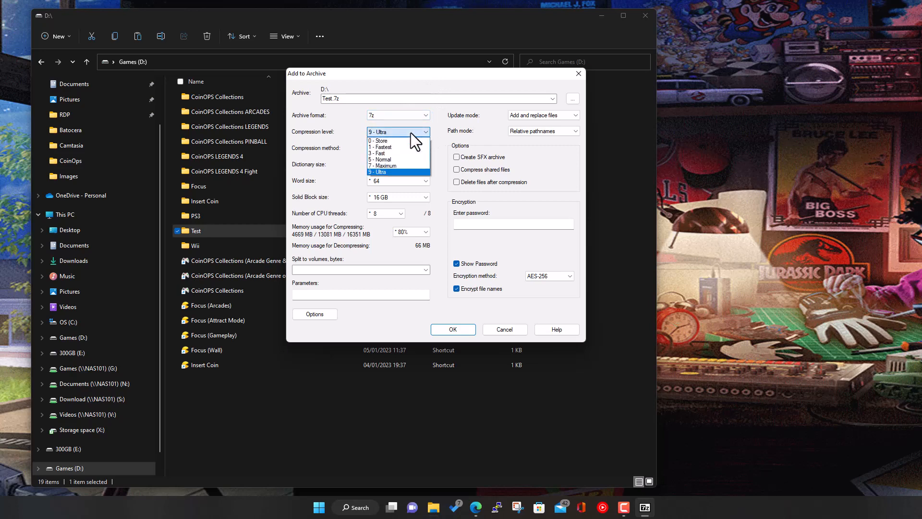
click(398, 171)
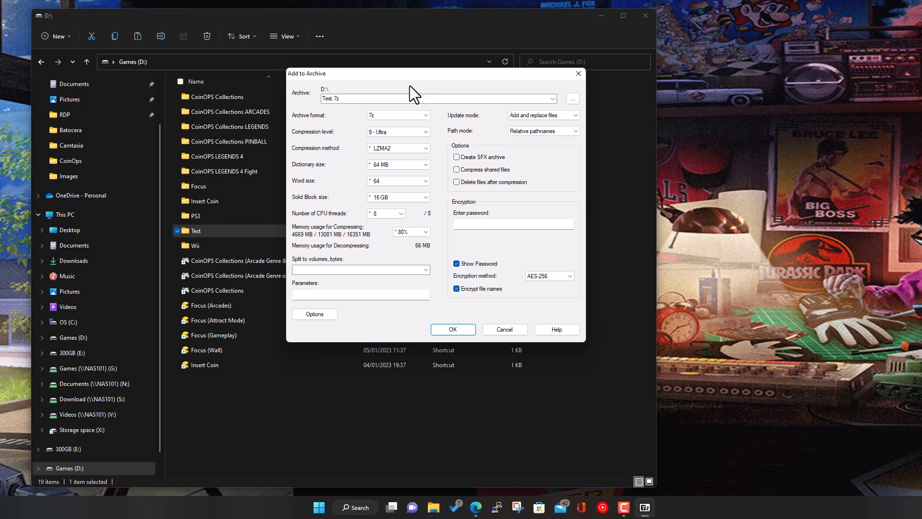
click(396, 135)
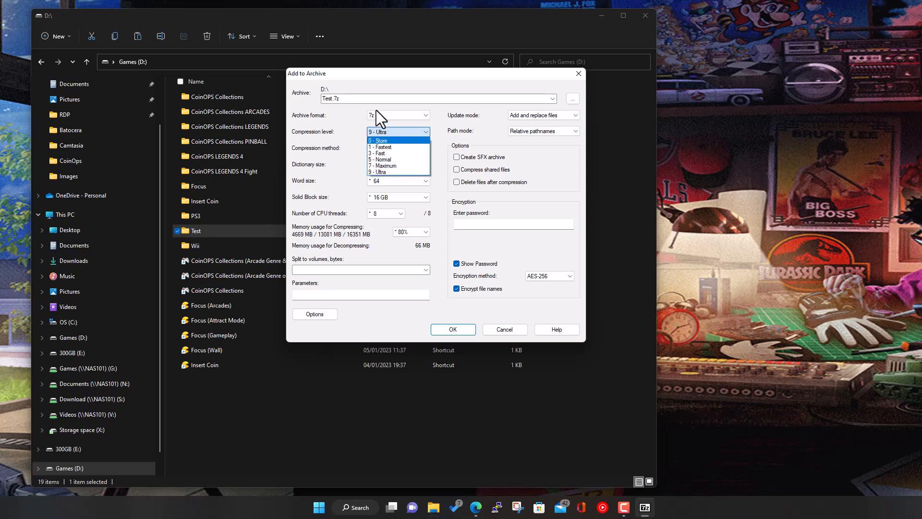
click(391, 171)
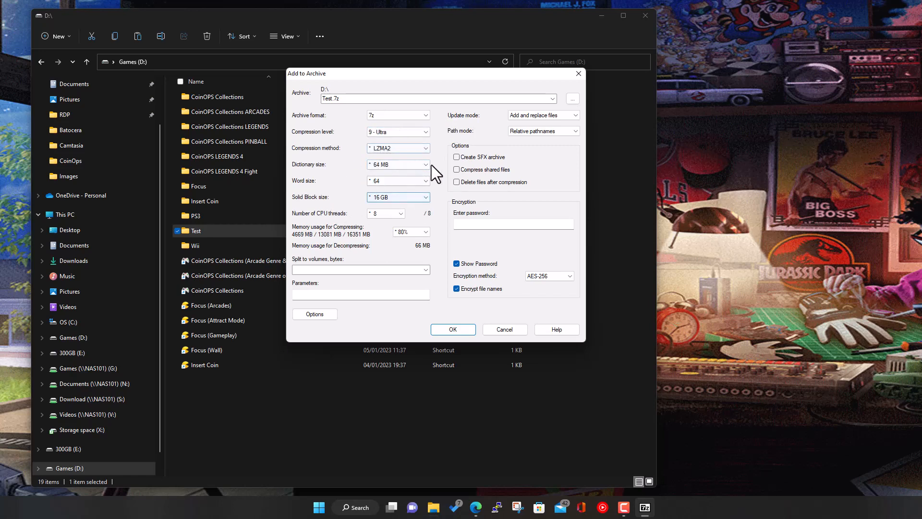
click(418, 148)
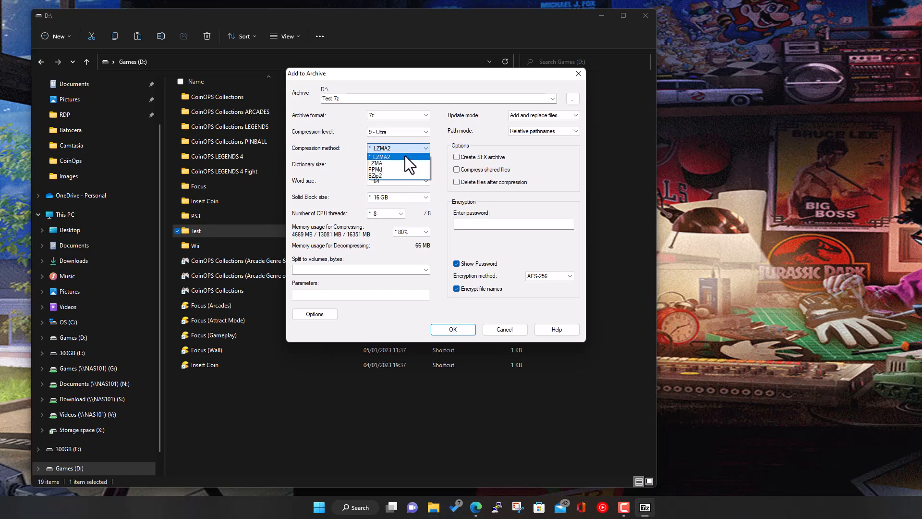
click(404, 157)
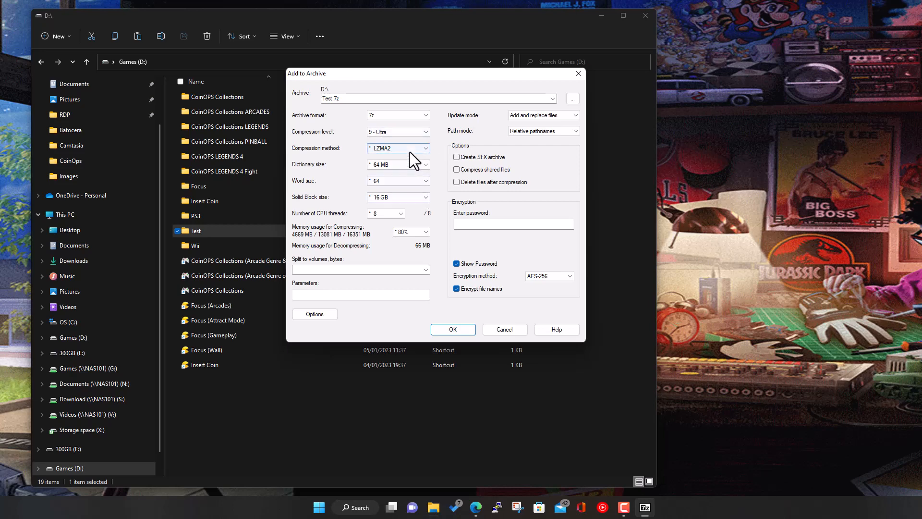
click(401, 214)
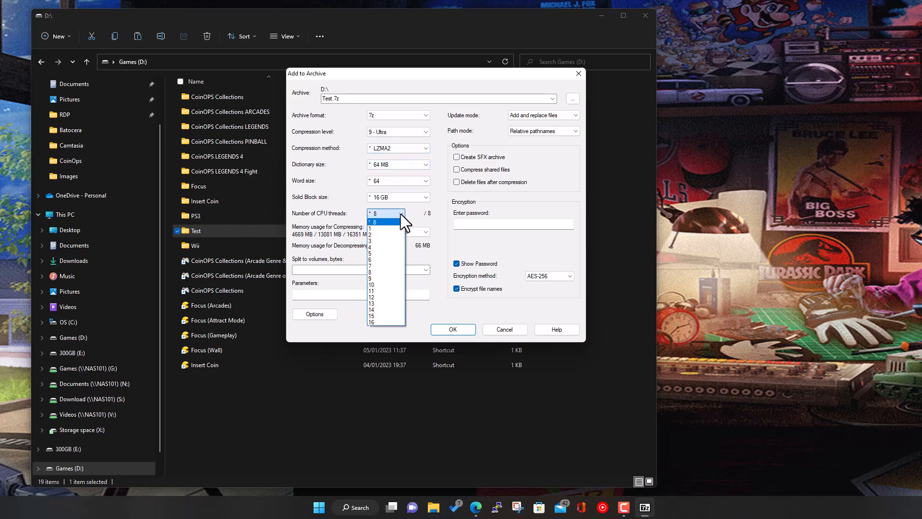
click(401, 214)
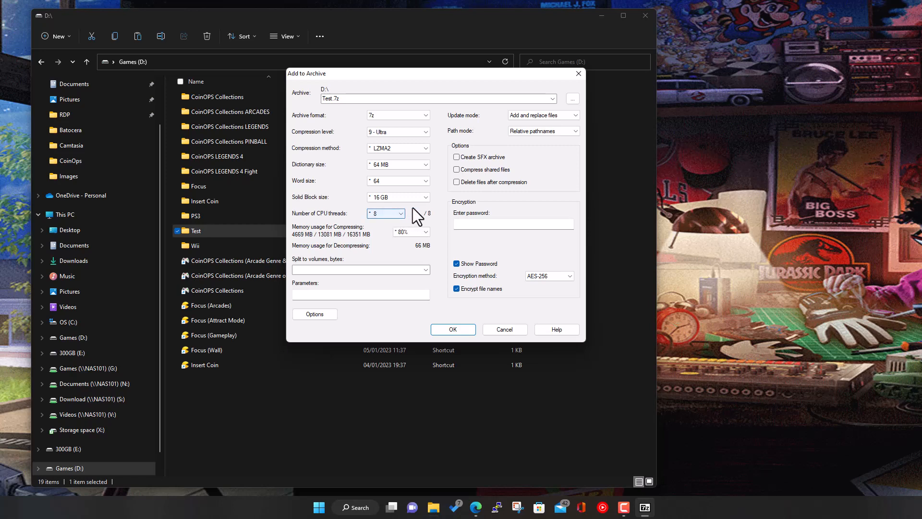
- Show the preset sizes in the Split to volumes, bytes dropdown
click(424, 270)
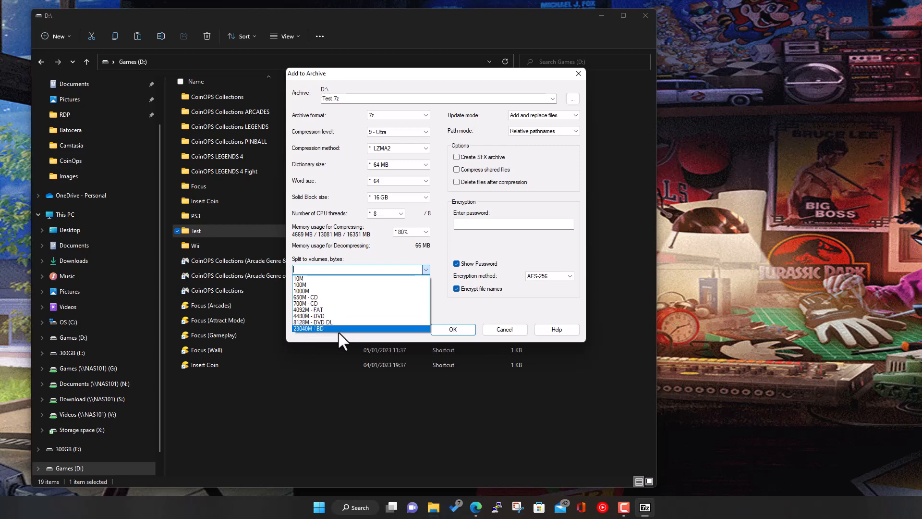
- Try 700M - CD volumes, then clear the split size so the archive stays unsplit
click(314, 303)
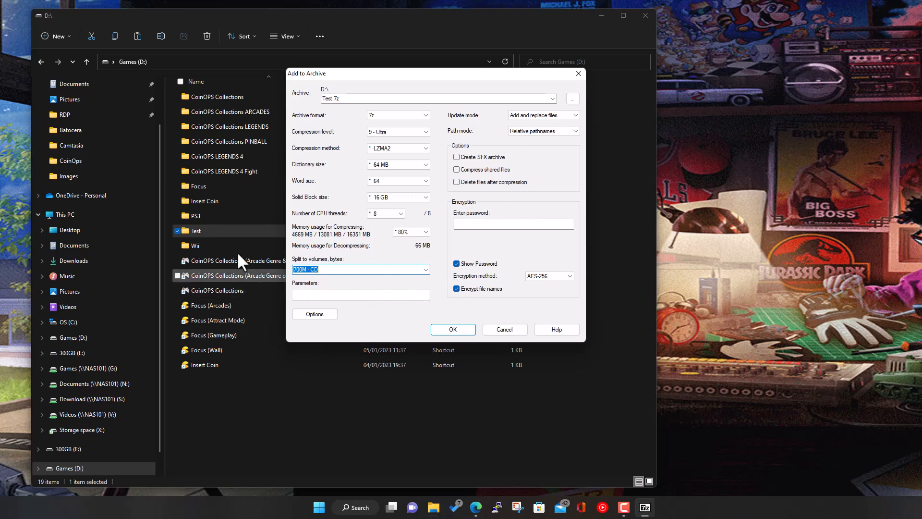
click(427, 270)
click(348, 270)
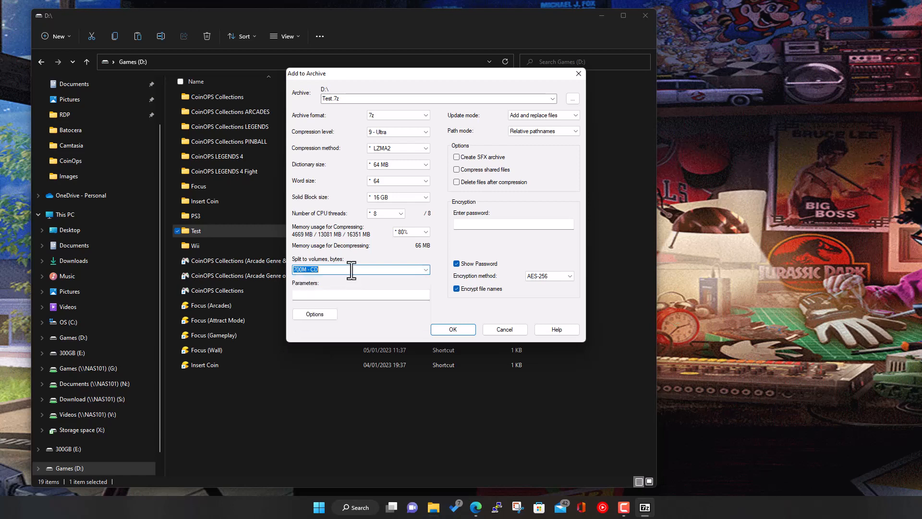
drag(347, 270, 249, 269)
key(Delete)
click(576, 116)
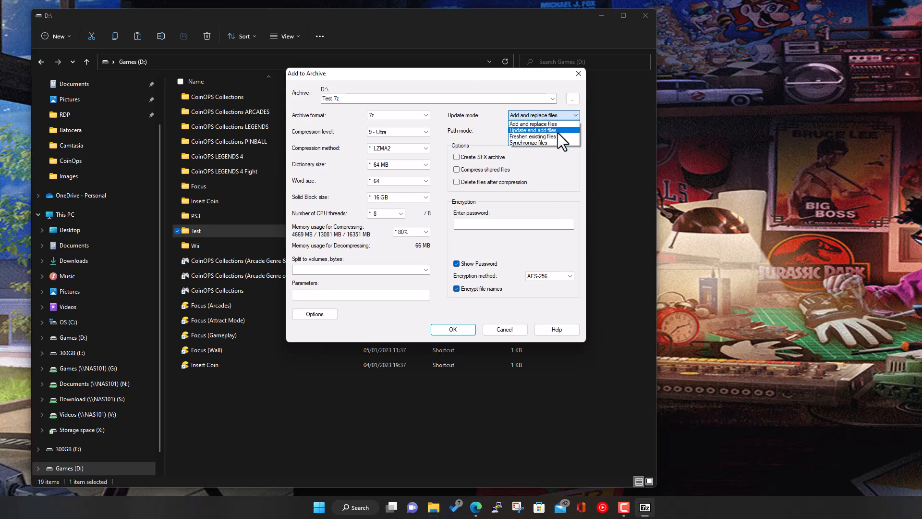
click(581, 175)
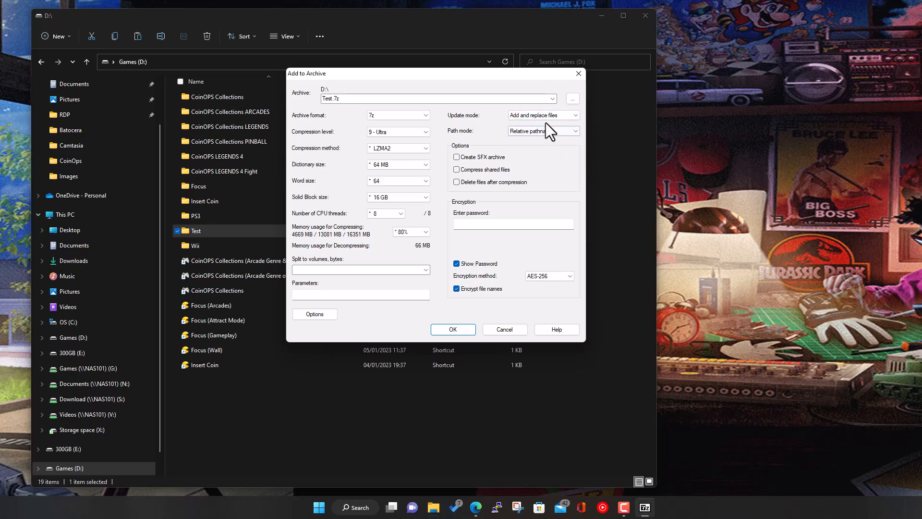
click(572, 131)
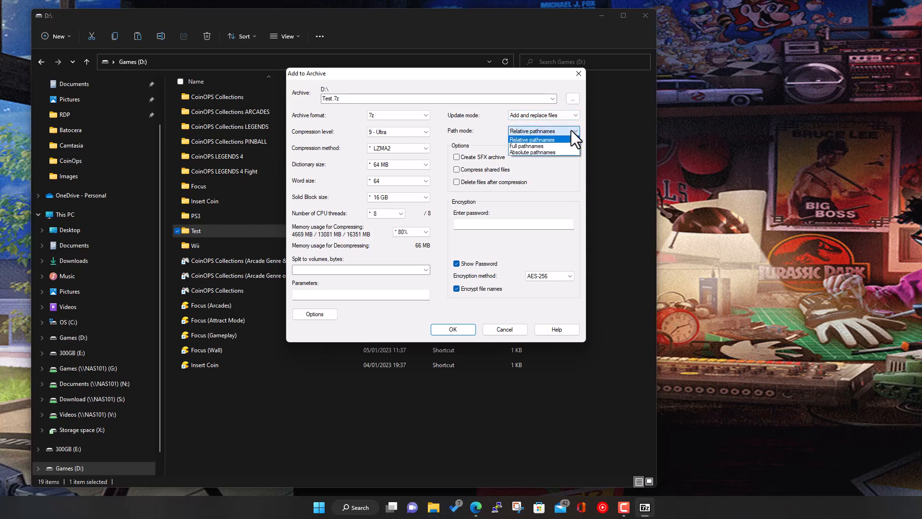
click(540, 146)
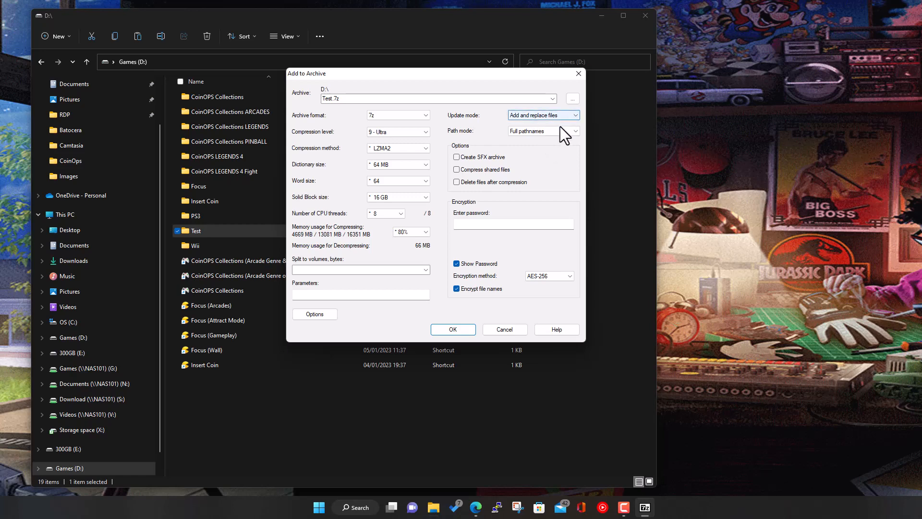
click(558, 132)
click(545, 140)
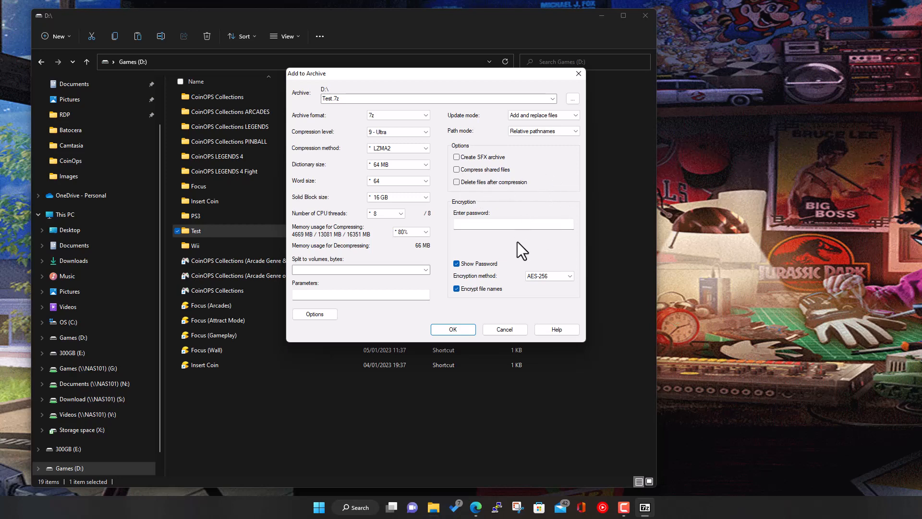
- Keep AES-256 but enter no password, and leave Encrypt file names and Show Password off
click(480, 264)
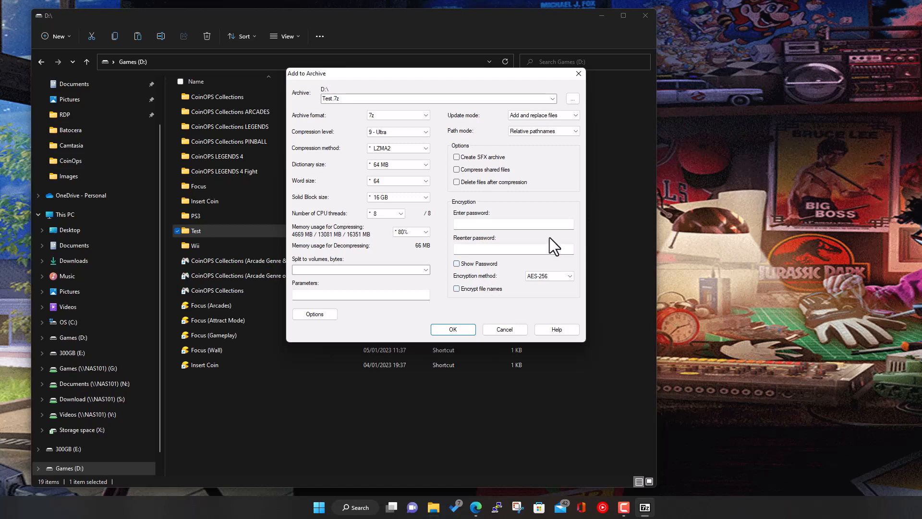
click(485, 265)
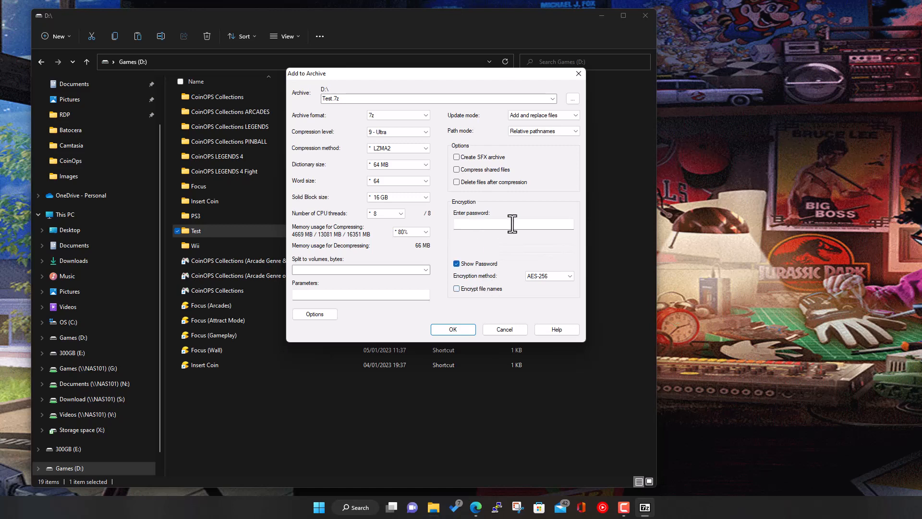
click(564, 278)
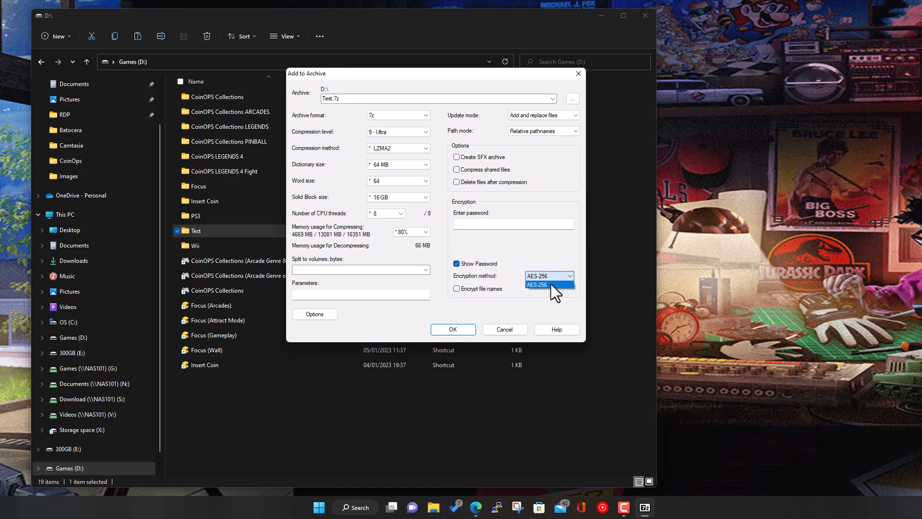
click(548, 255)
click(502, 225)
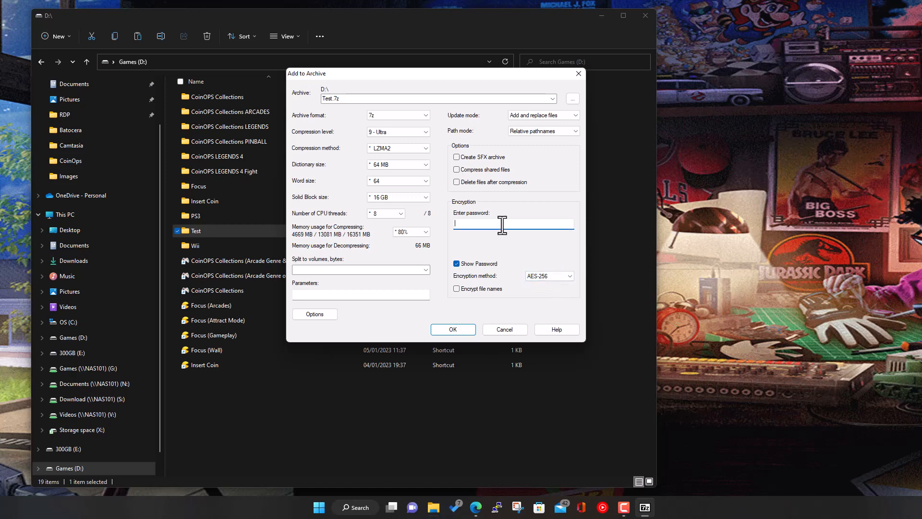
text(klfhjdskjshdskd)
key(BackSpace)
key(BackSpace)
key(BackSpace)
key(BackSpace)
key(BackSpace)
key(BackSpace)
key(BackSpace)
key(BackSpace)
key(BackSpace)
key(BackSpace)
key(BackSpace)
key(BackSpace)
key(BackSpace)
key(BackSpace)
click(494, 288)
click(494, 288)
click(491, 265)
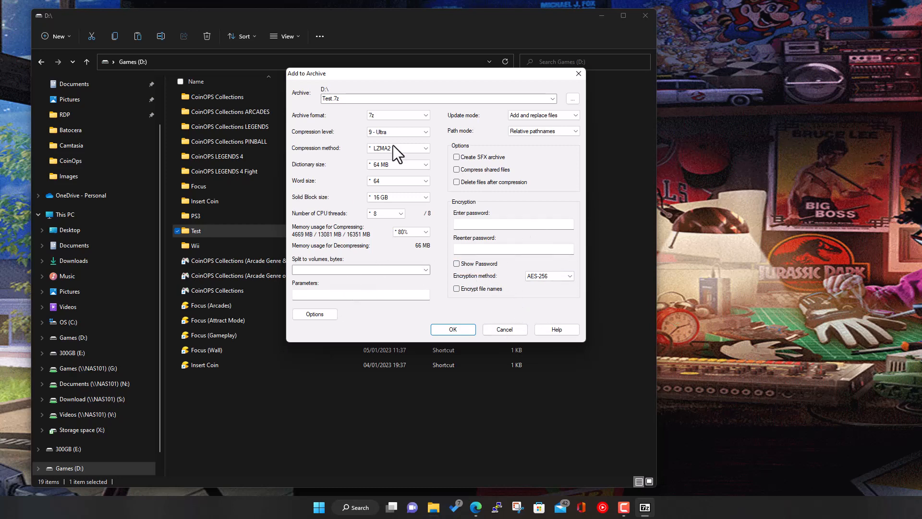
- Compress Test into Test.7z on Games (D:) and open the new archive
click(464, 333)
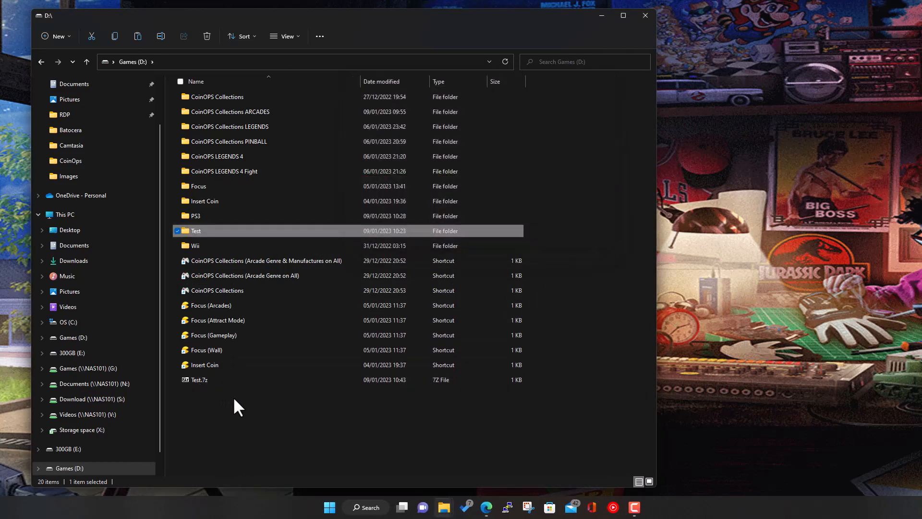
double_click(212, 380)
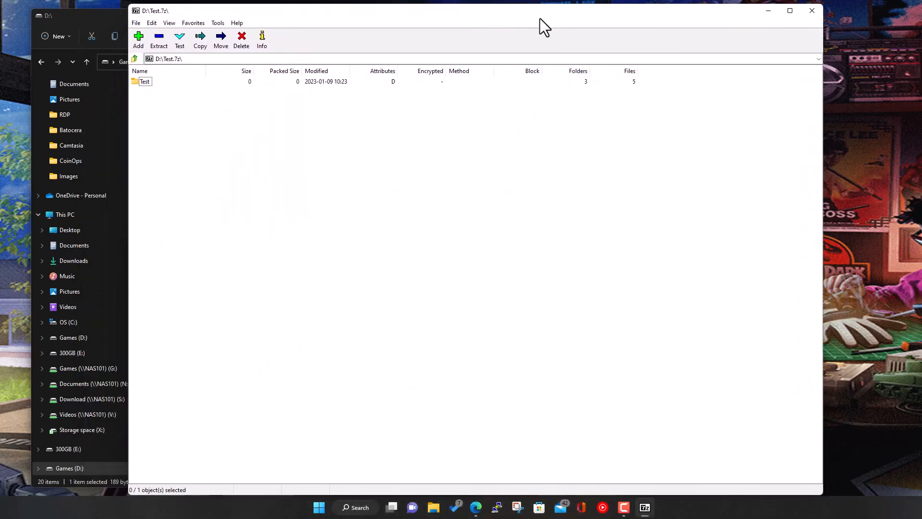
- Extract Test File 5.txt from the archive's Test folder onto the desktop
mouse_move(540, 10)
mouse_down()
mouse_move(542, 55)
mouse_move(537, 22)
mouse_up()
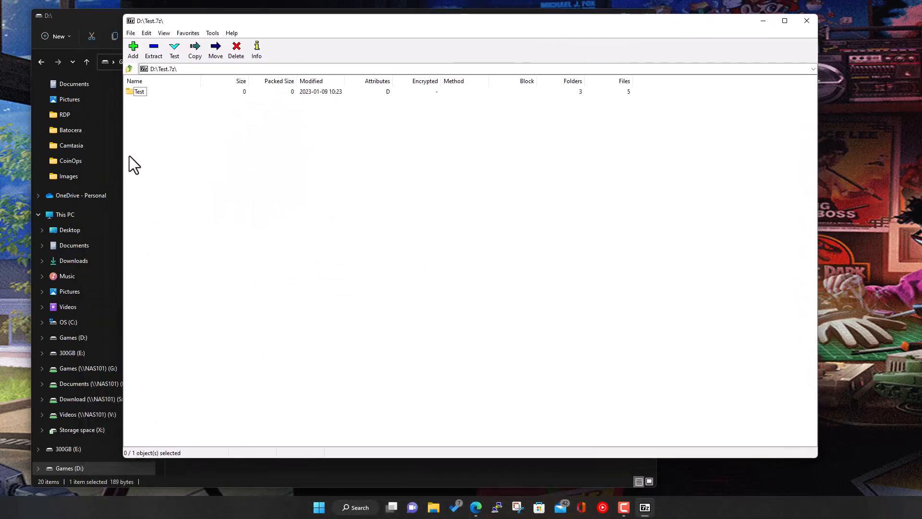
double_click(140, 94)
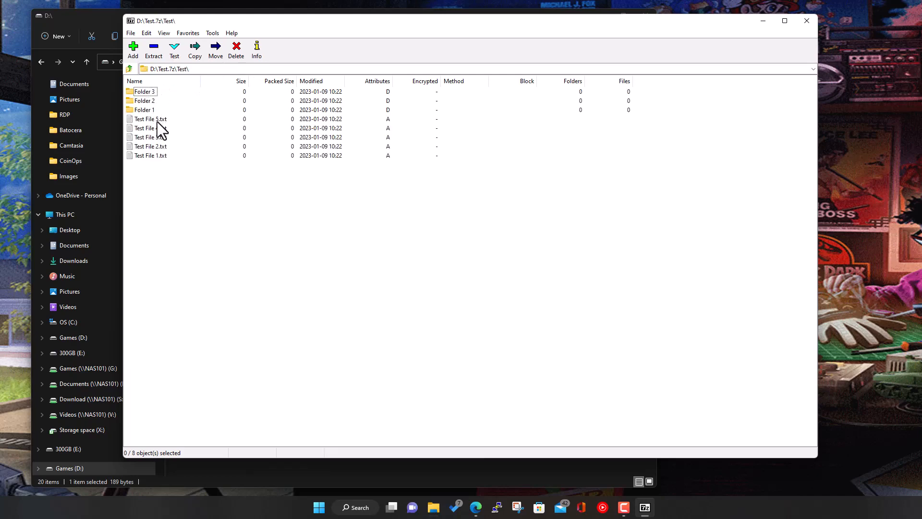
mouse_move(641, 28)
mouse_down()
mouse_move(648, 41)
mouse_move(656, 25)
mouse_up()
click(604, 18)
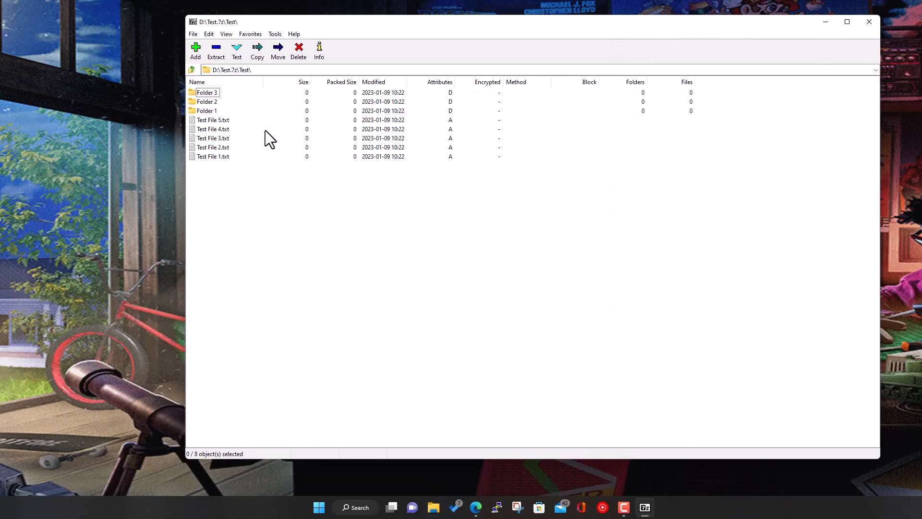
click(219, 120)
drag(218, 121, 64, 141)
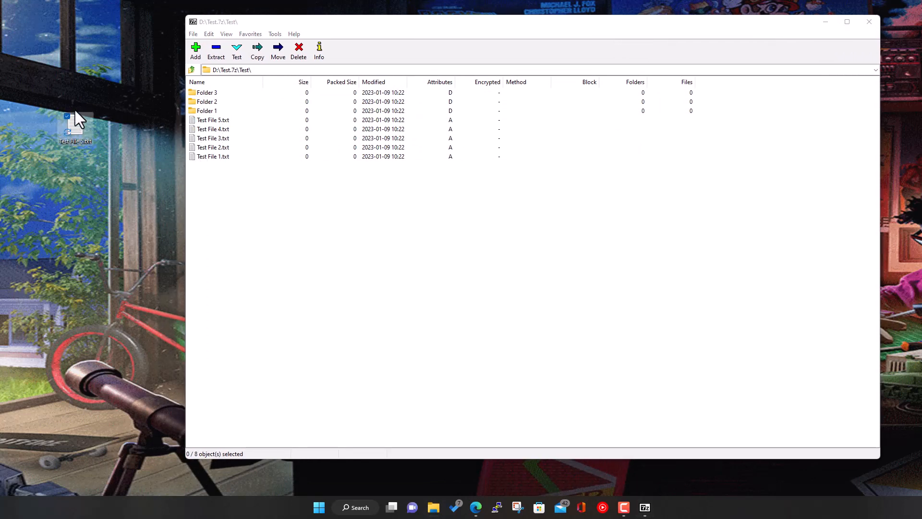
drag(98, 183, 123, 194)
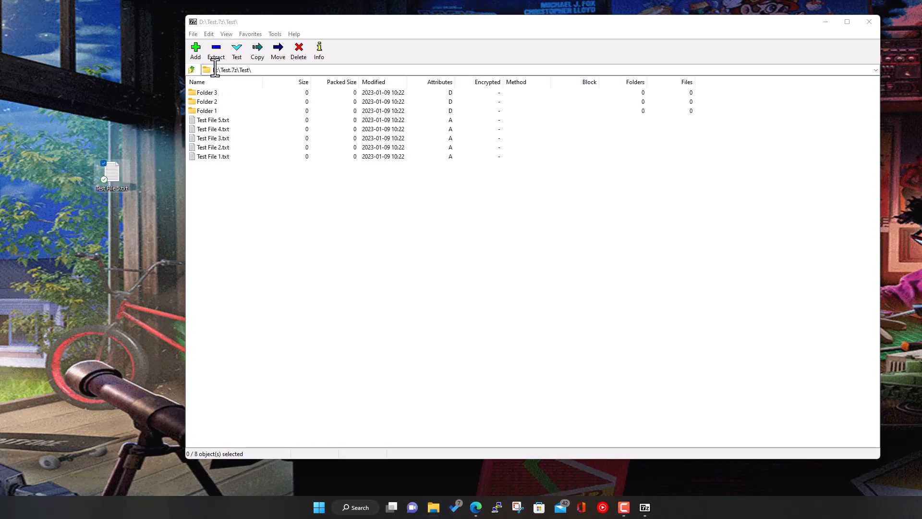
- Drag the top-level Test folder out of the archive to the desktop and open it
click(192, 70)
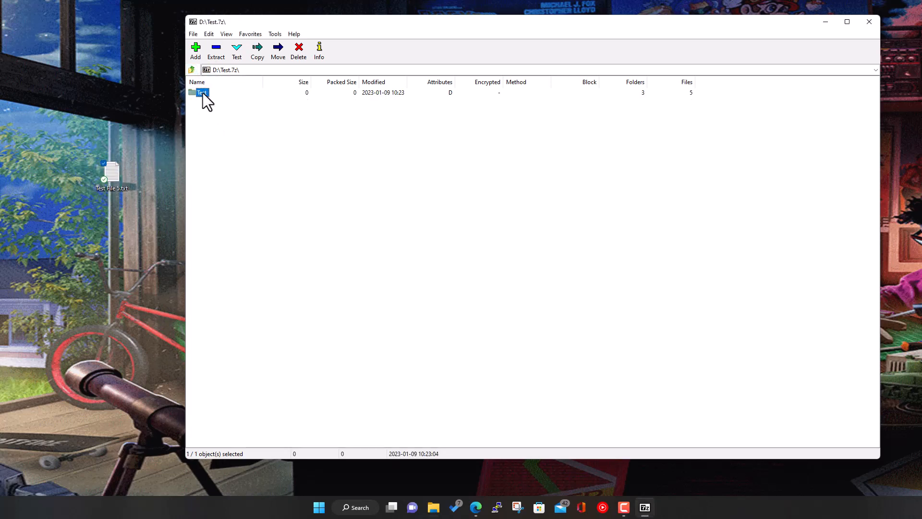
click(125, 104)
drag(125, 103, 125, 102)
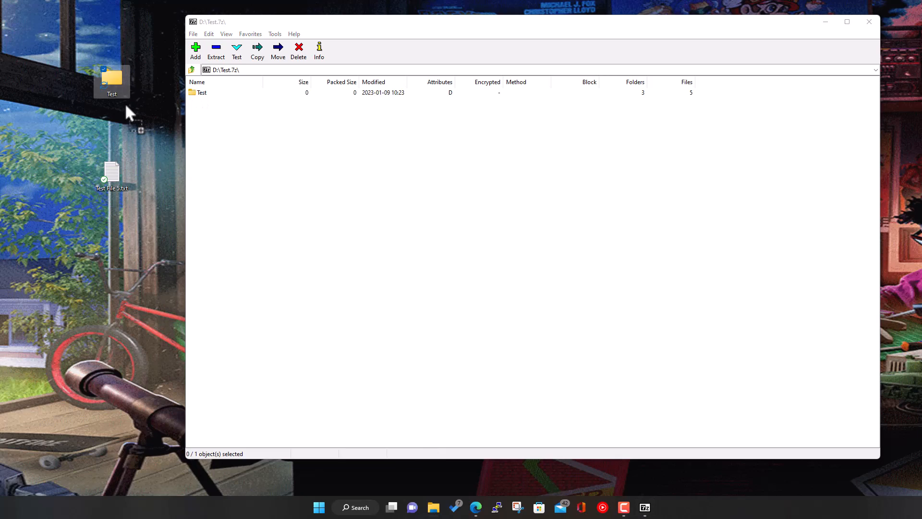
double_click(116, 77)
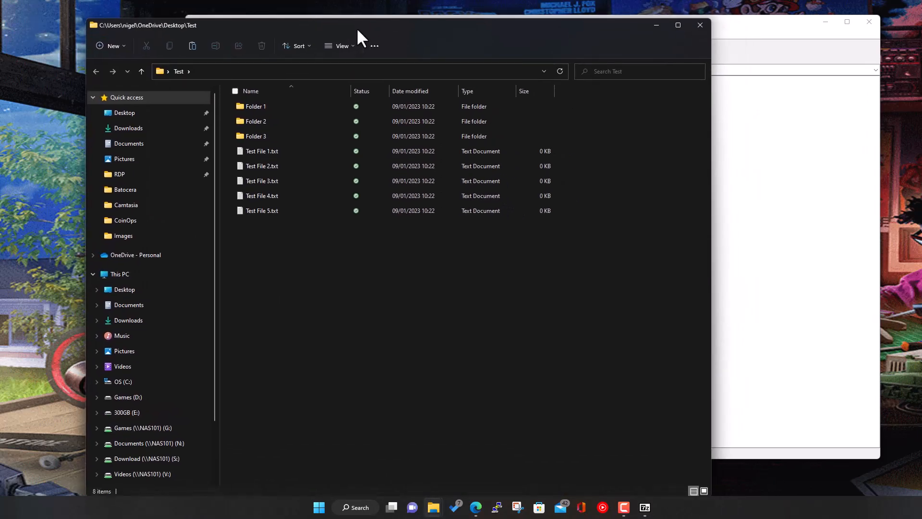
- Close the Explorer window showing the extracted Test folder
drag(358, 30, 355, 27)
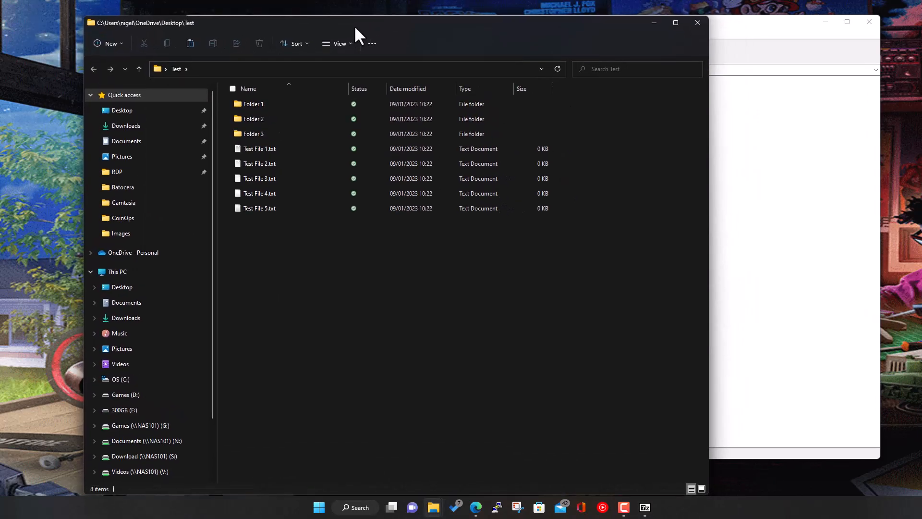
click(698, 22)
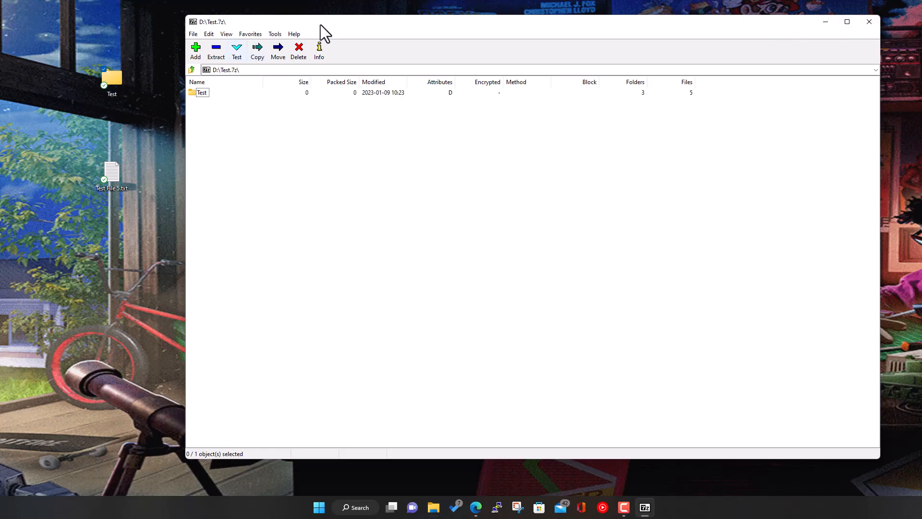
- Close 7-Zip and bring back the Games (D:) Explorer window
click(867, 23)
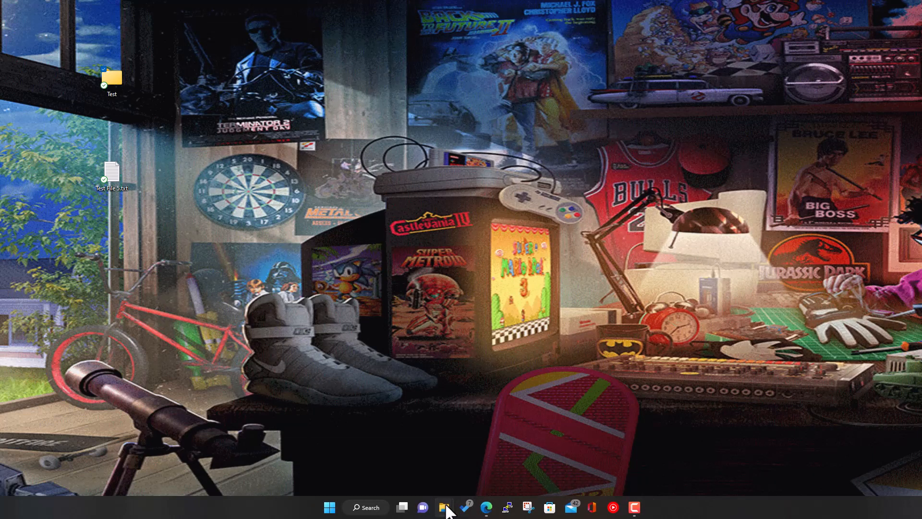
mouse_move(452, 509)
click(397, 456)
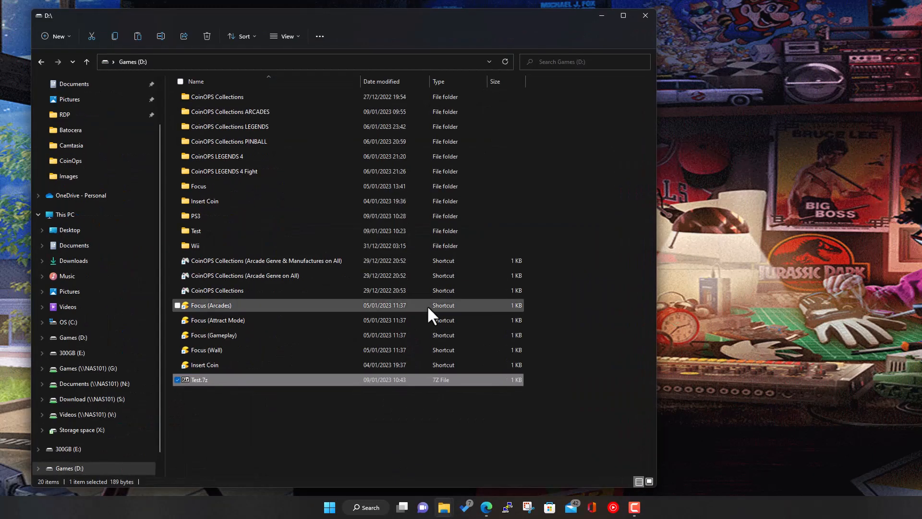
- List all apps that could open Test.7z via Open with > Choose another app > More apps
right_click(206, 377)
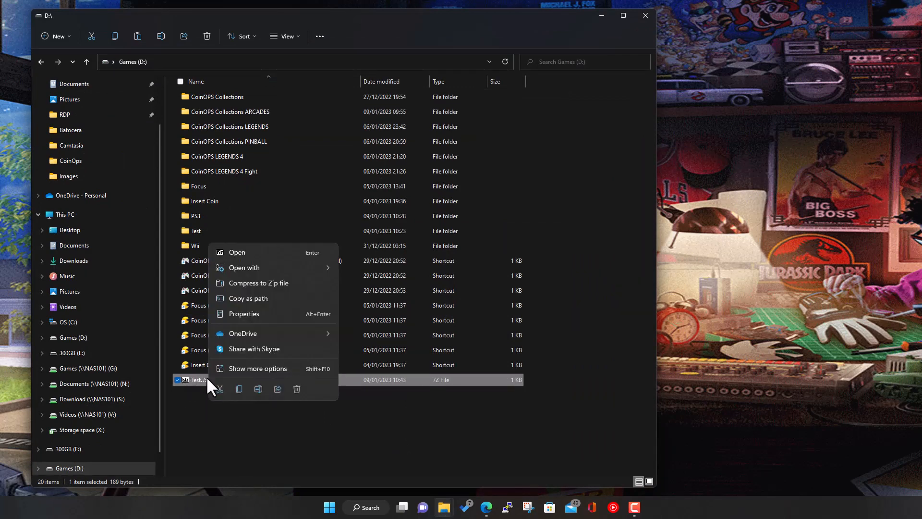
mouse_move(298, 267)
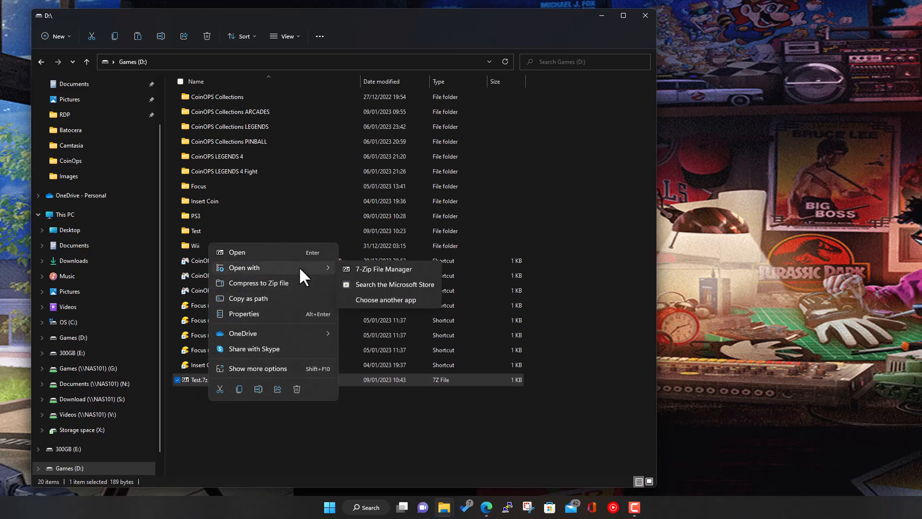
click(389, 299)
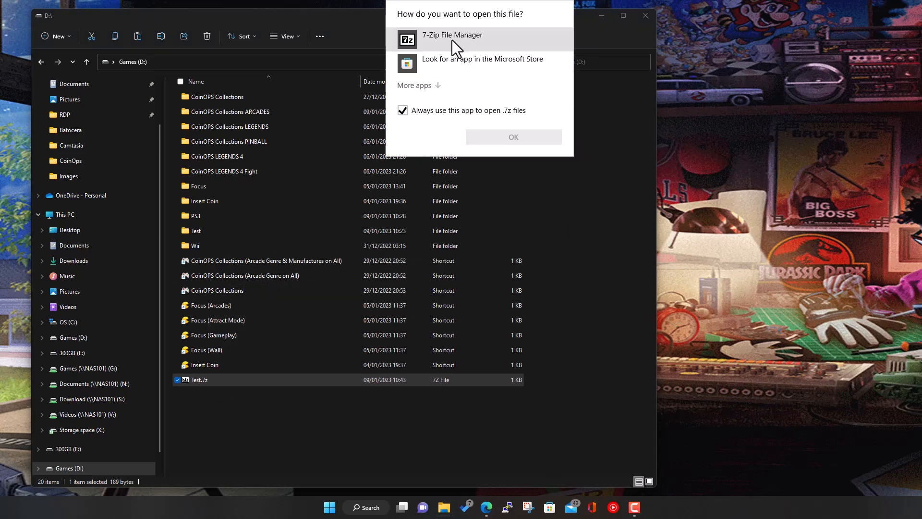
click(424, 85)
scroll(488, 149, down, 3)
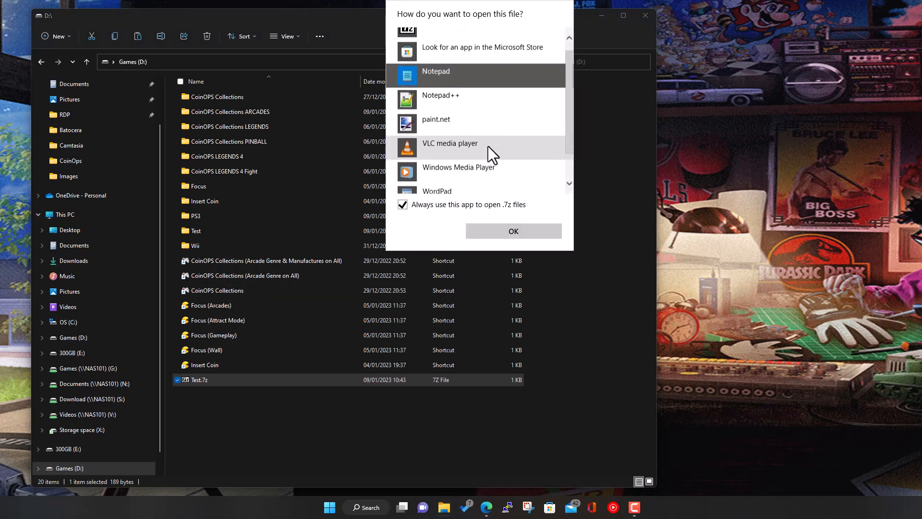
scroll(483, 166, up, 3)
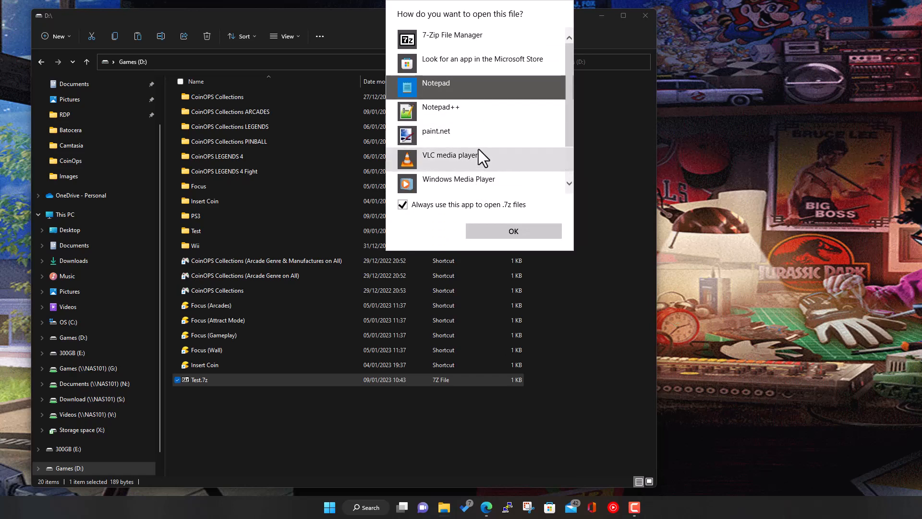
scroll(468, 159, down, 2)
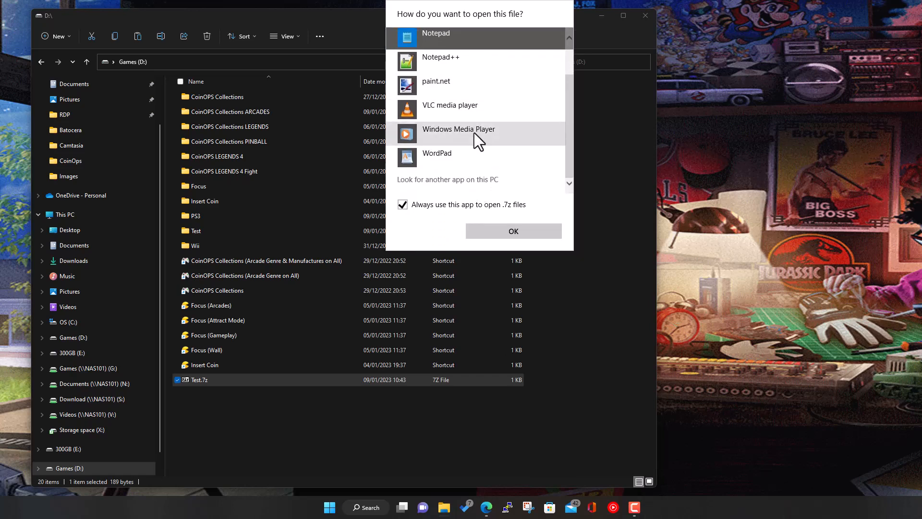
- Open Test.7z with 7zFM.exe, chosen from C:\Program Files\7-Zip through Open with
click(468, 180)
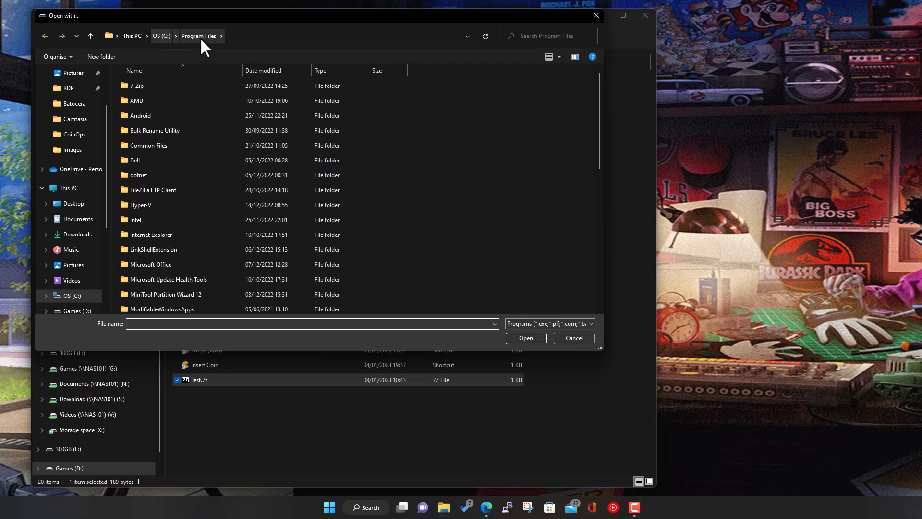
double_click(135, 85)
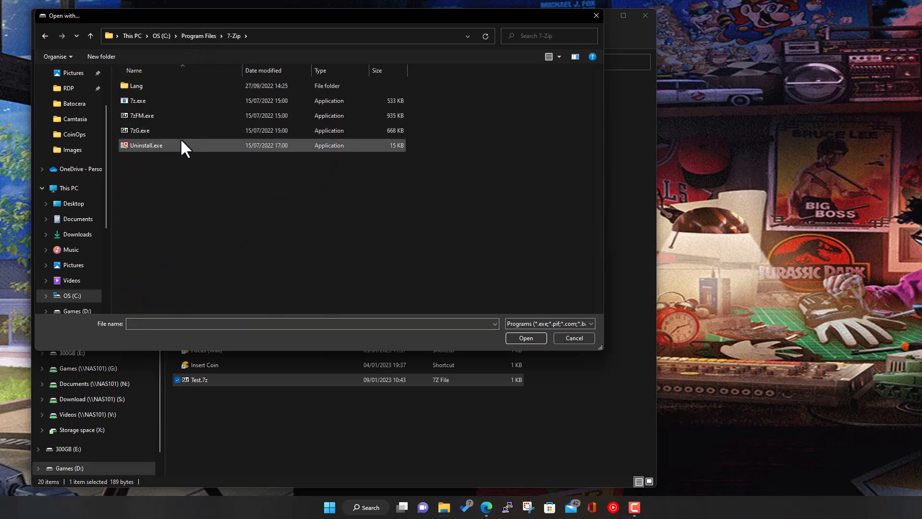
click(139, 116)
click(515, 332)
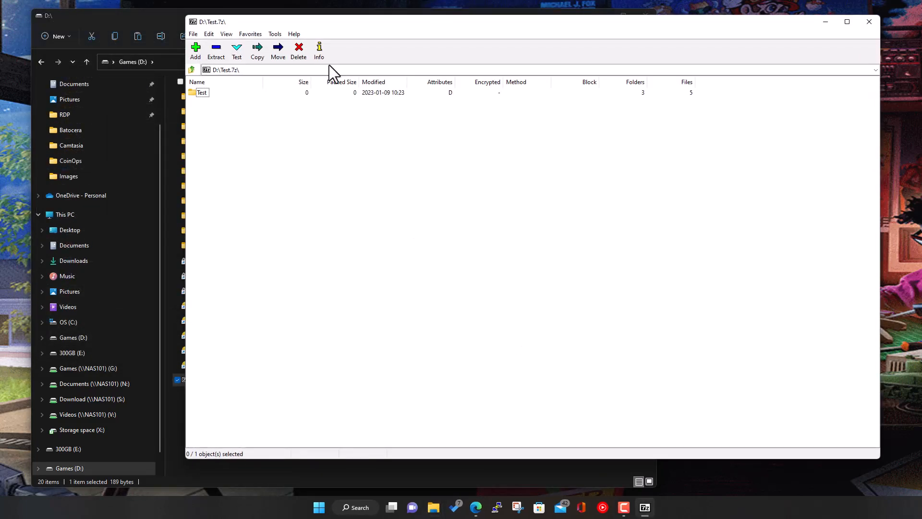
- Move the 7-Zip window right and open the Test folder inside Test.7z
drag(353, 24, 389, 25)
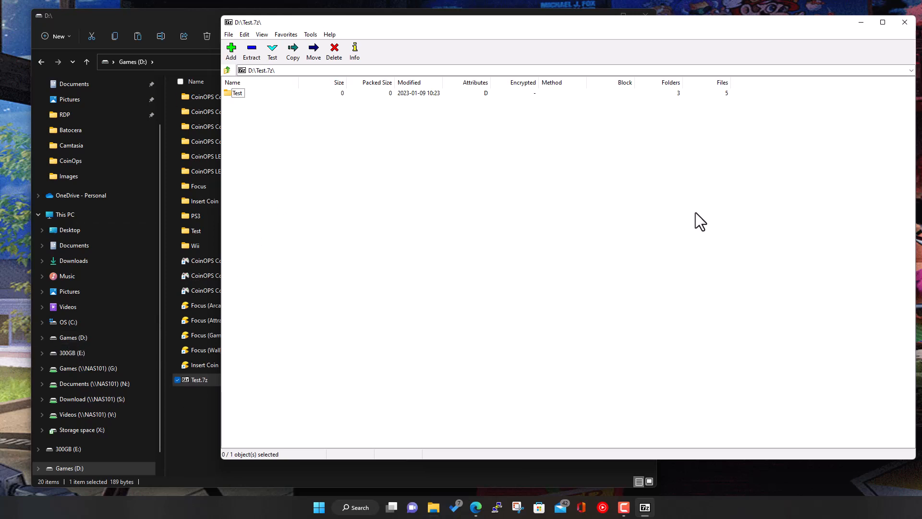
click(239, 93)
double_click(239, 93)
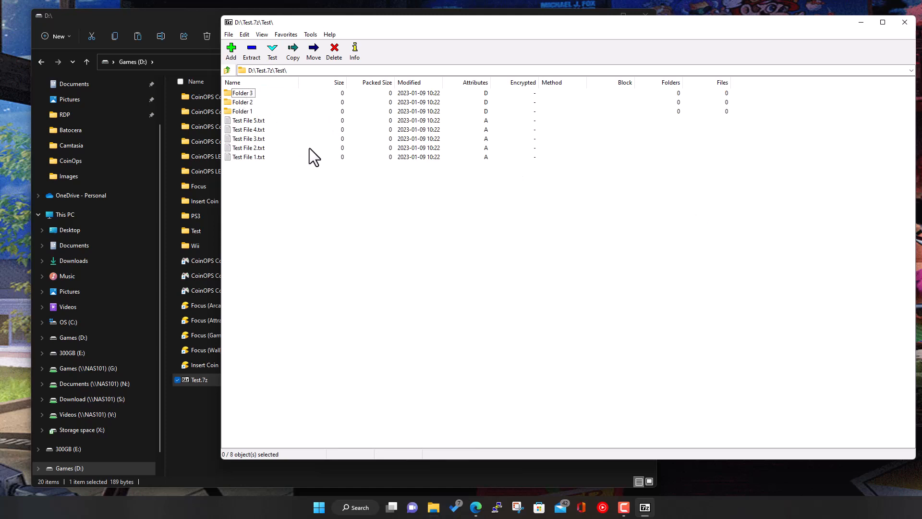
- Try Add, dismiss the 'Operation is not supported' error, and close 7-Zip
click(235, 52)
click(512, 210)
click(905, 22)
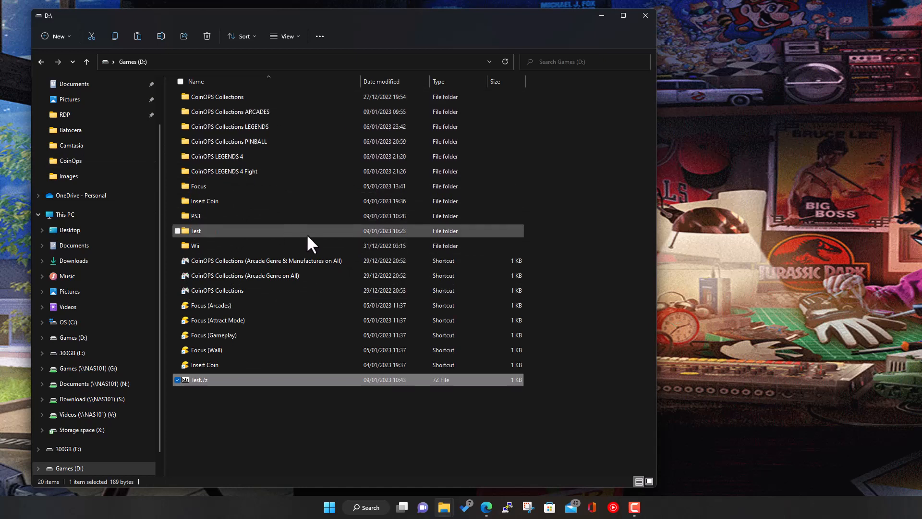
- Go from Focus back to Games (D:) and open the CoinOPS Collections ARCADES folder of 93 RAR parts
mouse_move(308, 235)
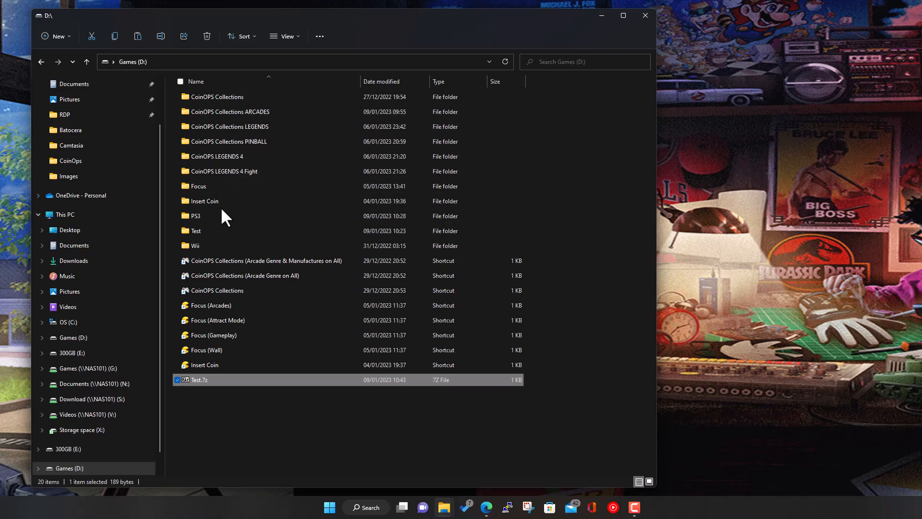
double_click(203, 186)
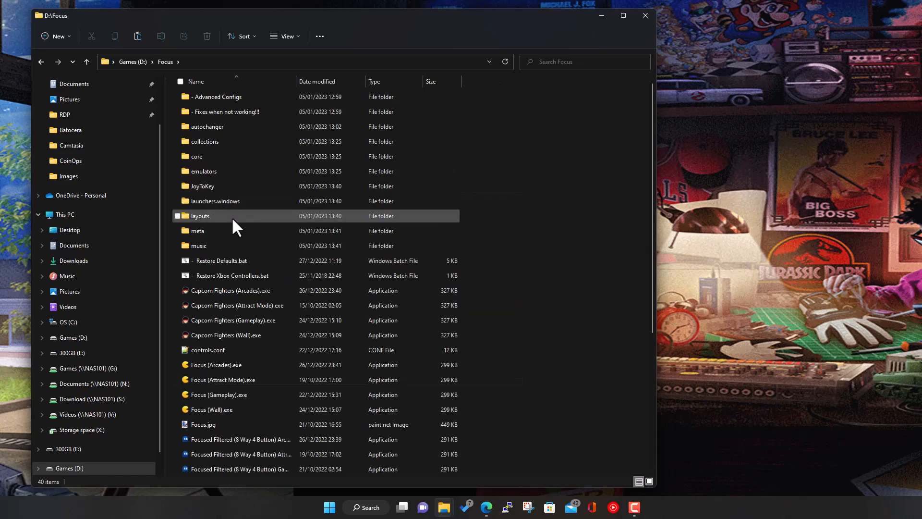
click(137, 62)
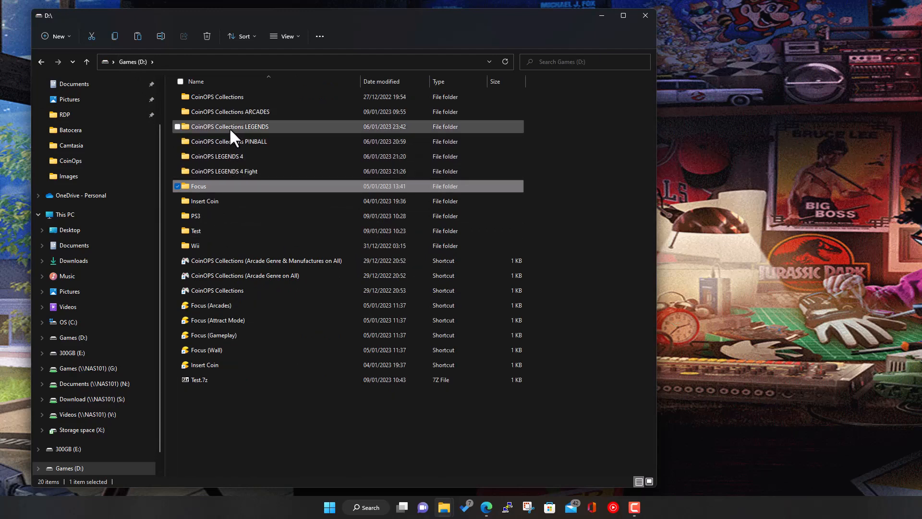
double_click(225, 111)
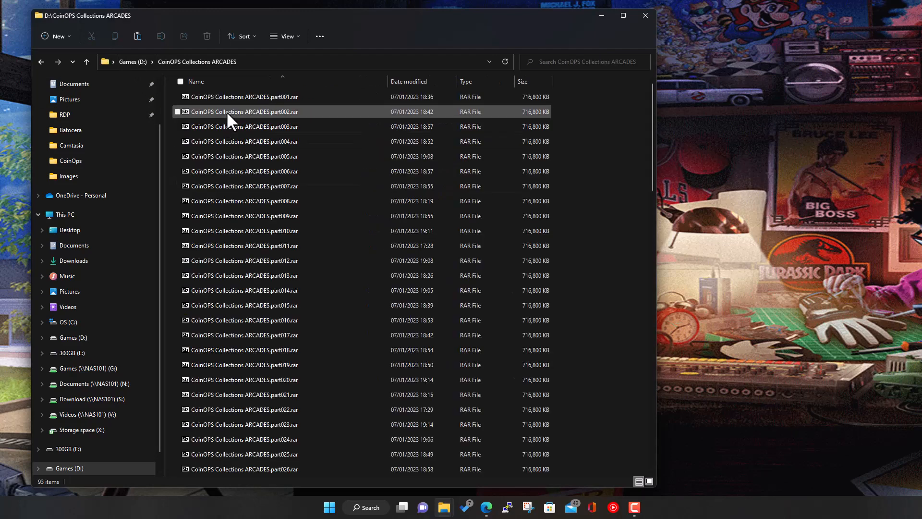
scroll(269, 316, down, 1)
scroll(271, 318, down, 20)
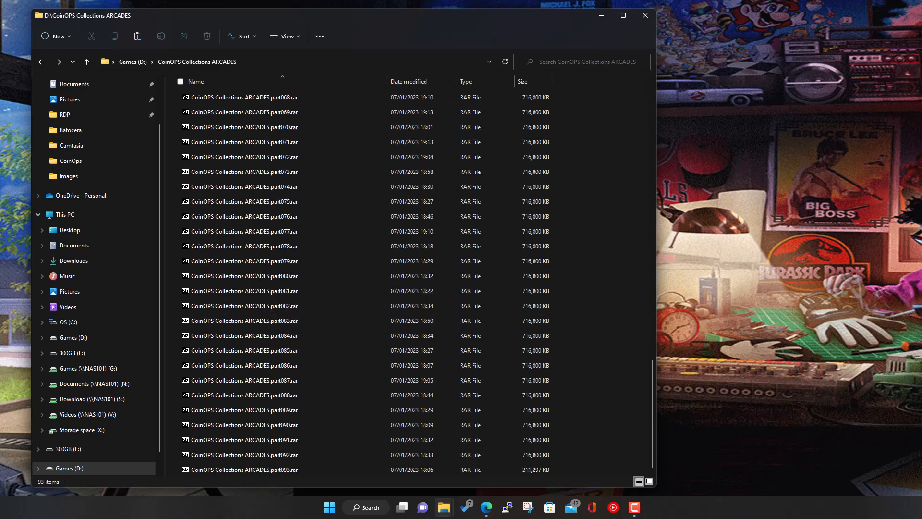
scroll(283, 391, up, 3)
scroll(279, 399, up, 20)
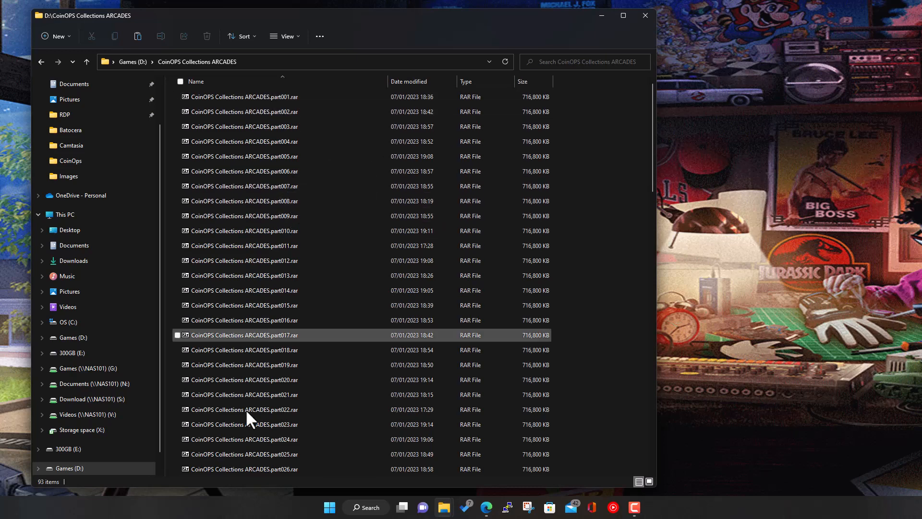
click(281, 171)
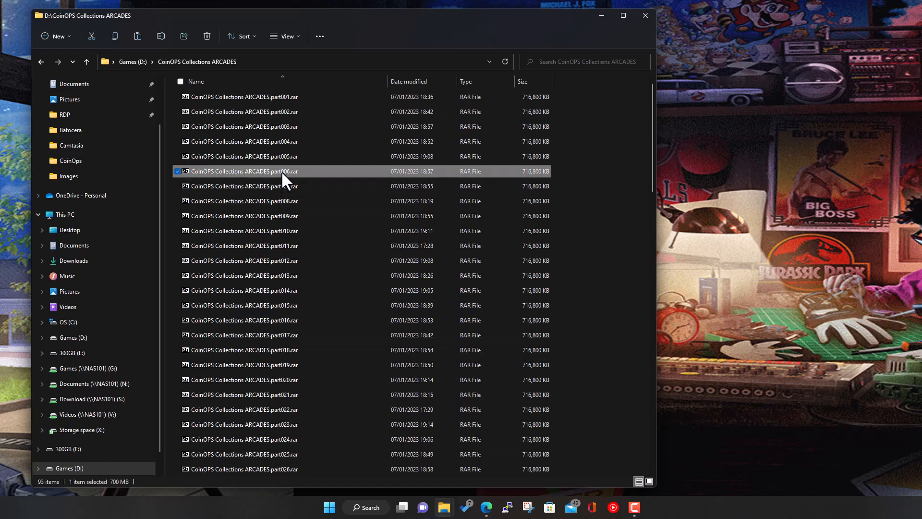
- Browse the CoinOPS Collections ARCADES folder inside part006.rar, then back out of the archive
double_click(281, 171)
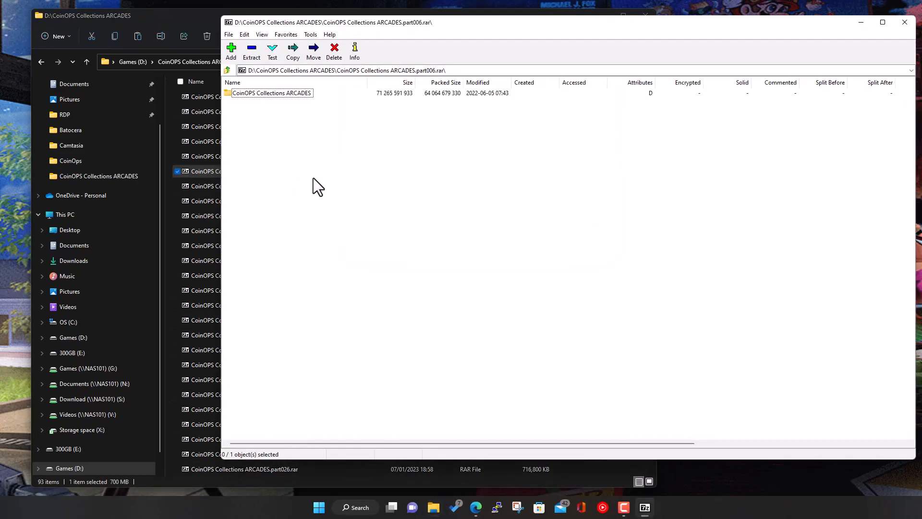
double_click(293, 92)
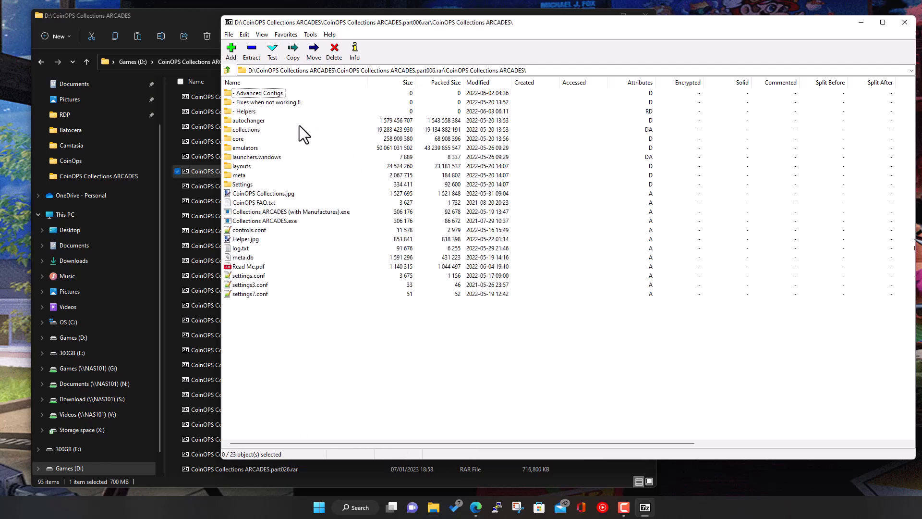
click(228, 70)
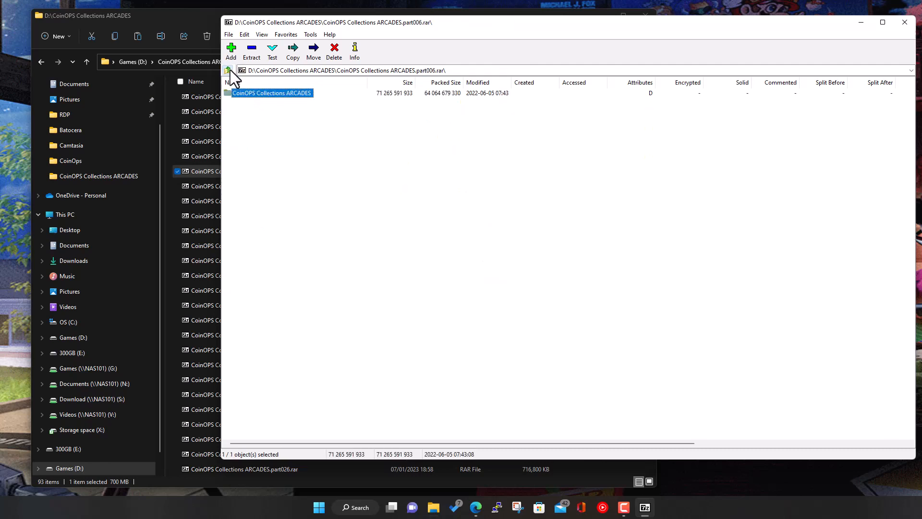
click(229, 70)
- Close part006 and open the CoinOPS Collections ARCADES folder inside part001.rar
click(905, 22)
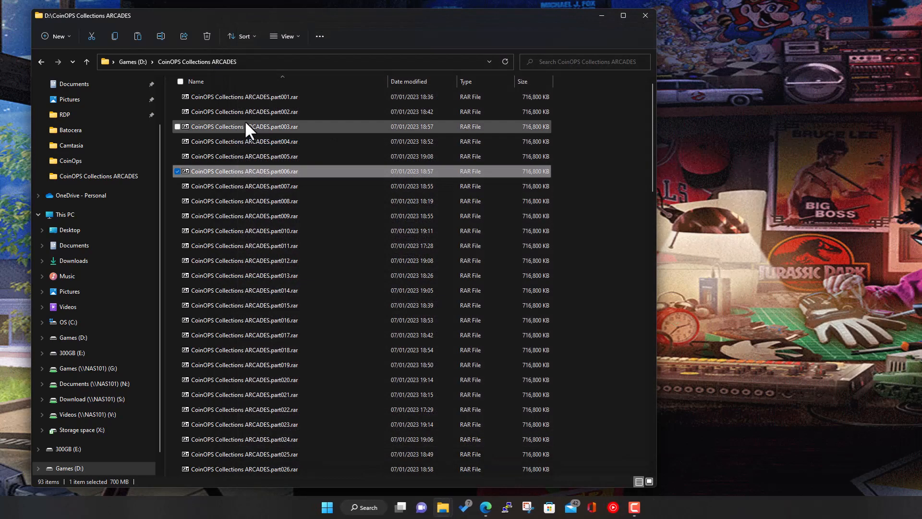
double_click(281, 97)
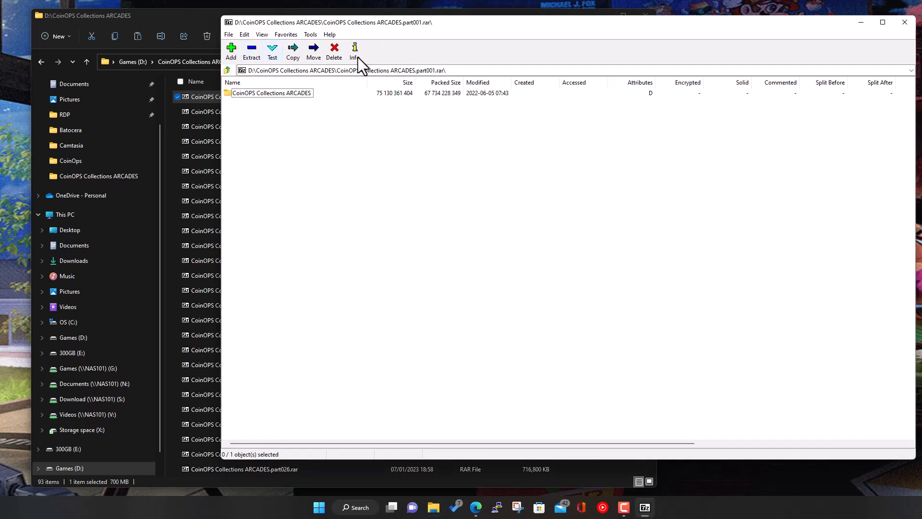
double_click(278, 93)
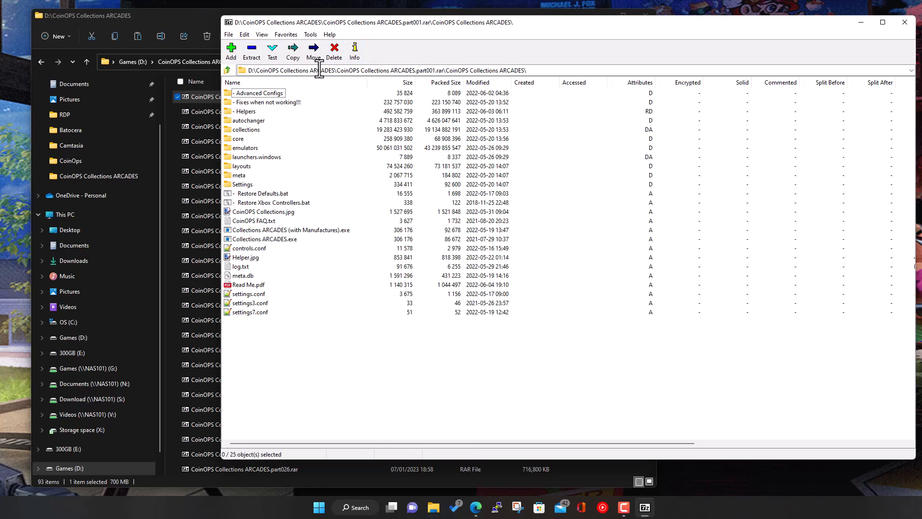
- Check the emulators folder, return to part001.rar's root, and point Explorer at Games (D:)
click(259, 149)
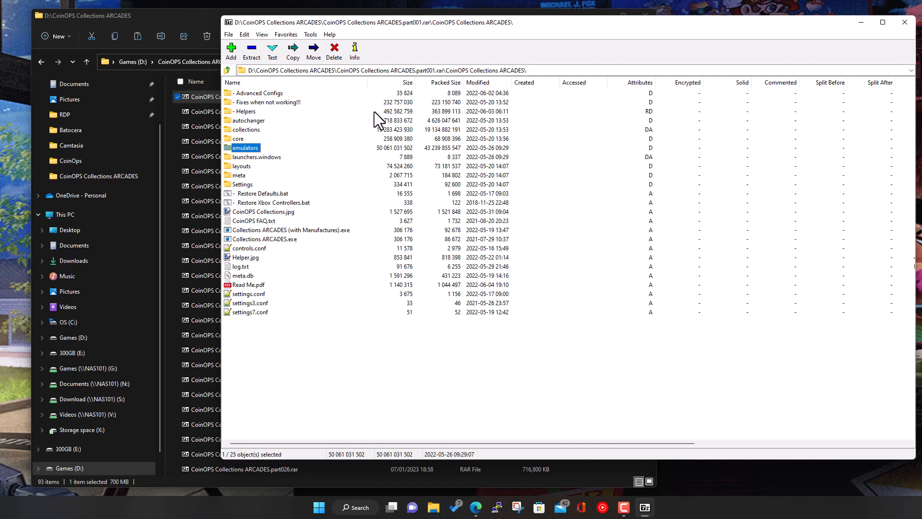
click(227, 69)
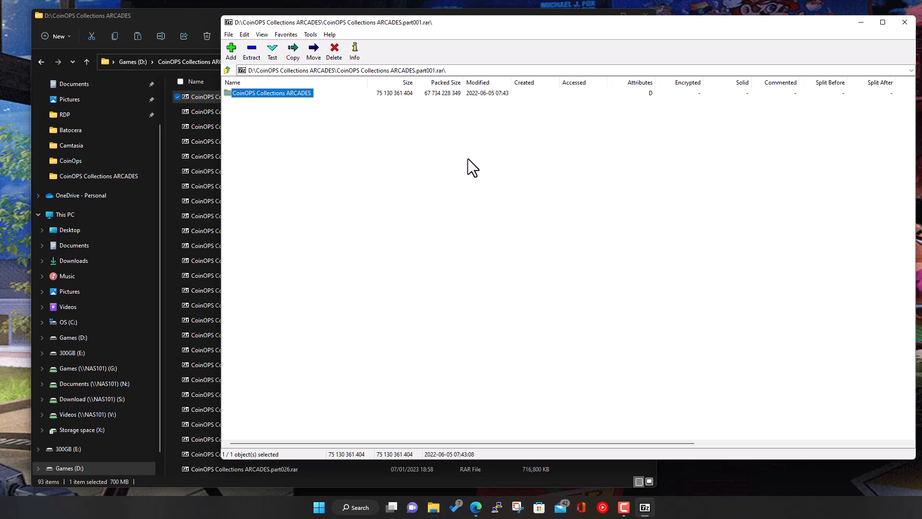
click(184, 18)
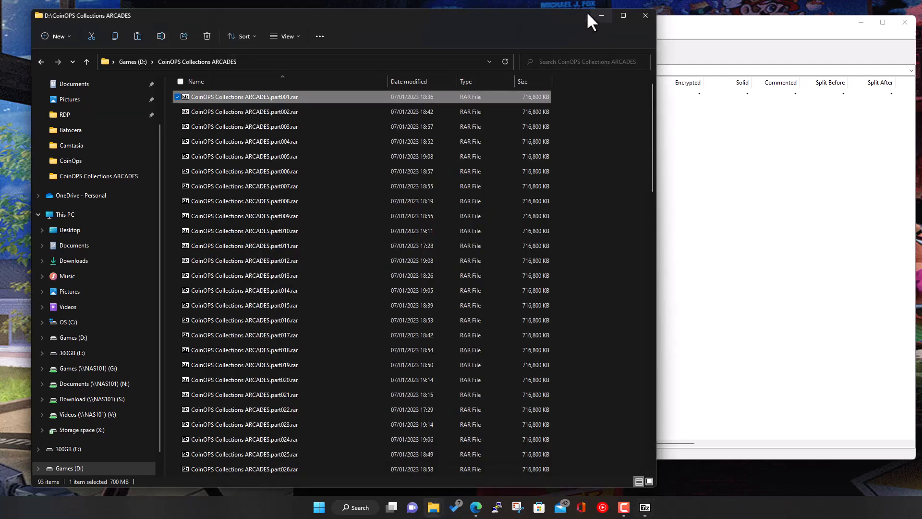
click(134, 62)
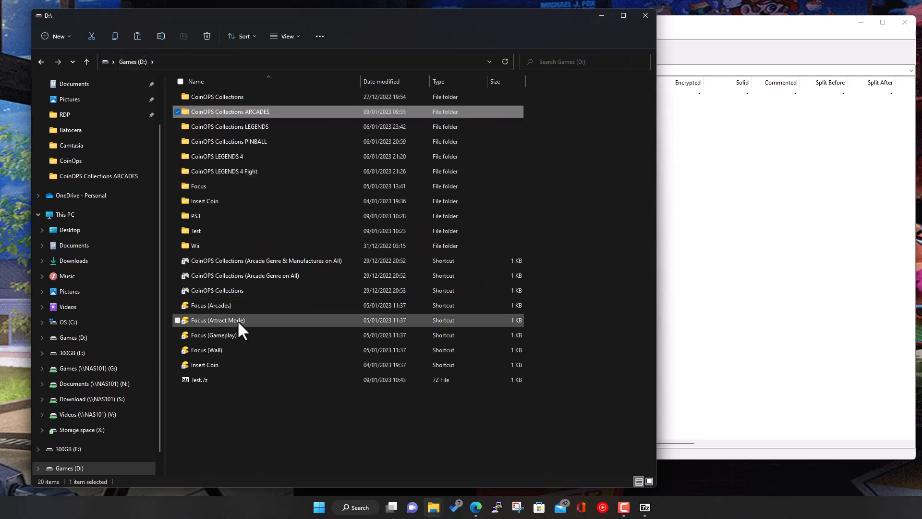
click(752, 194)
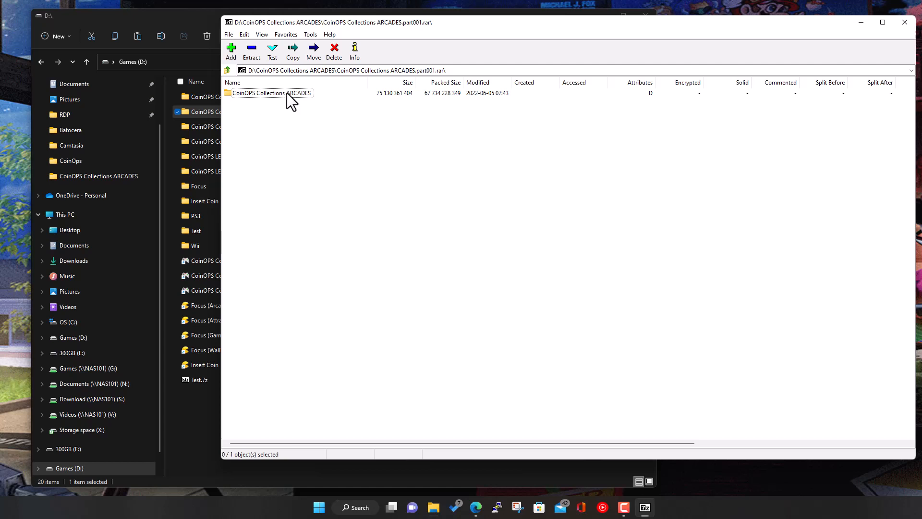
- Put 7-Zip on the right beside Explorer, then try dragging the ARCADES folder out and abandon it
drag(168, 16, 151, 12)
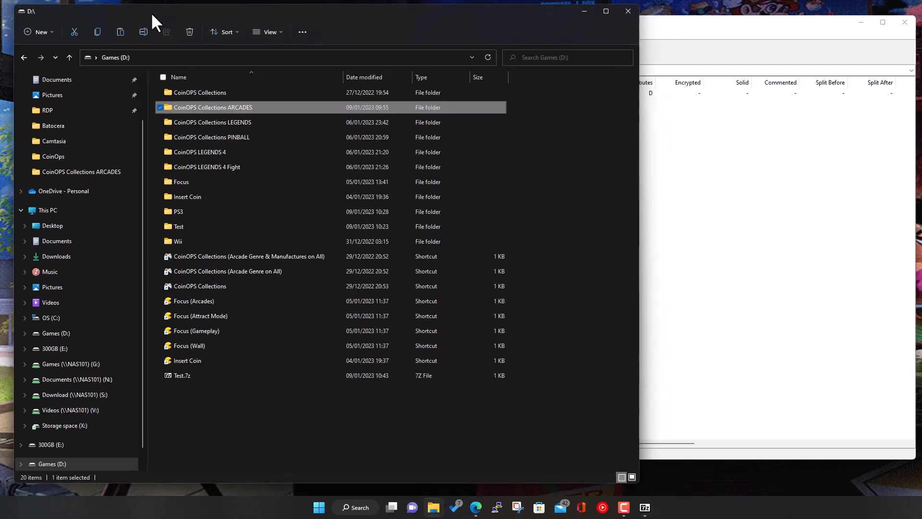
click(682, 142)
drag(491, 25, 677, 22)
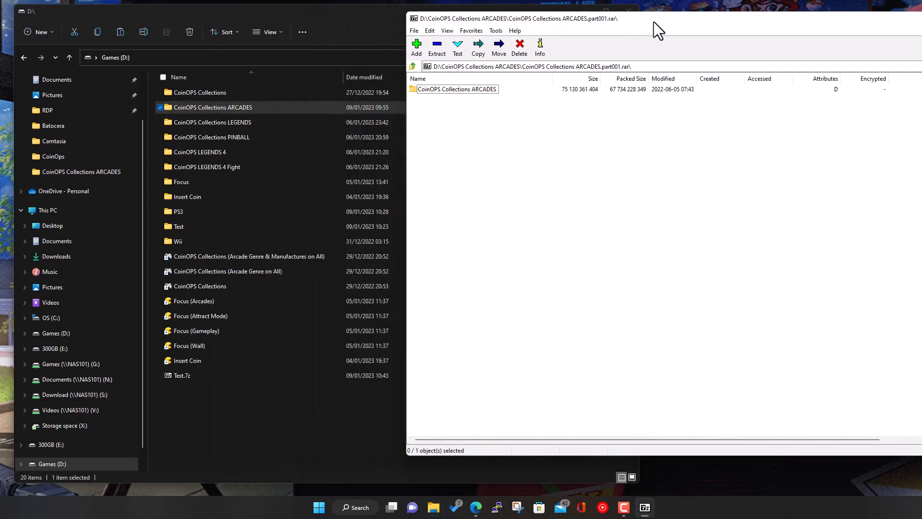
click(488, 88)
drag(487, 88, 263, 424)
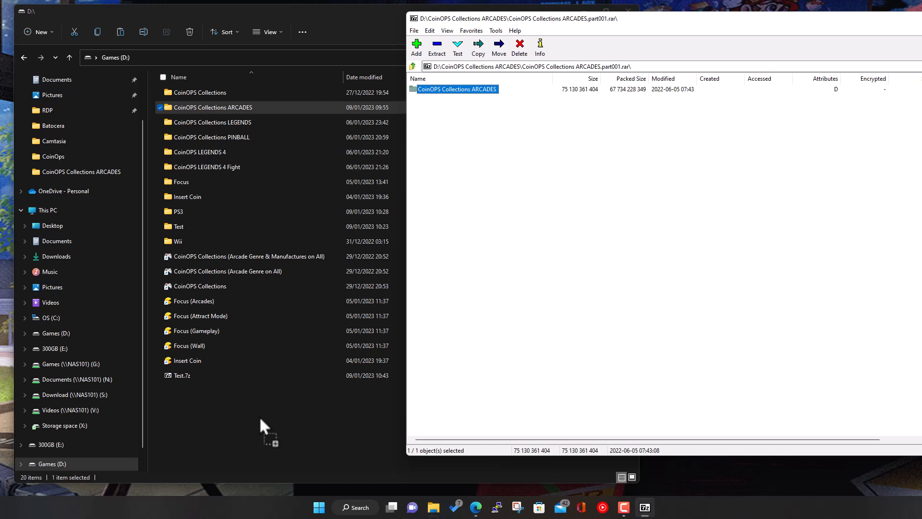
drag(259, 416, 495, 108)
- Extract the CoinOPS Collections ARCADES folder to D:\CoinOPS Collections ARCADES - Extracted
click(513, 144)
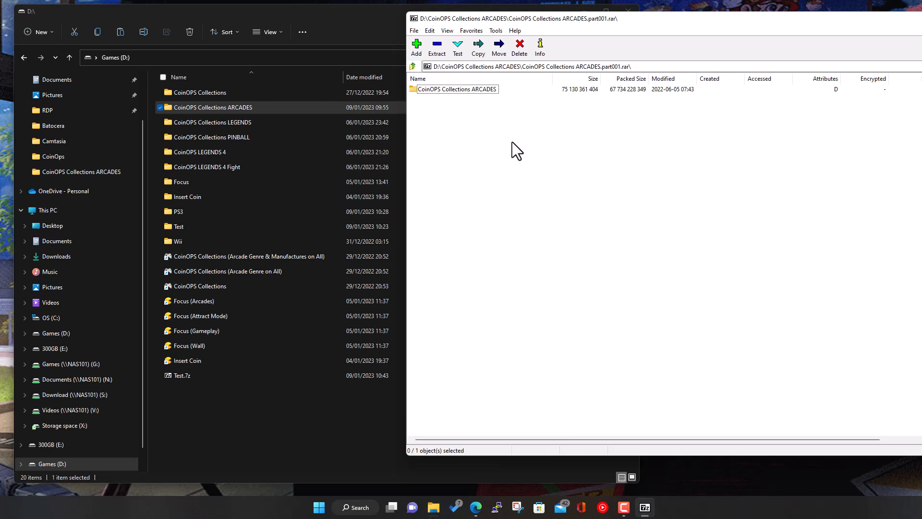
click(452, 88)
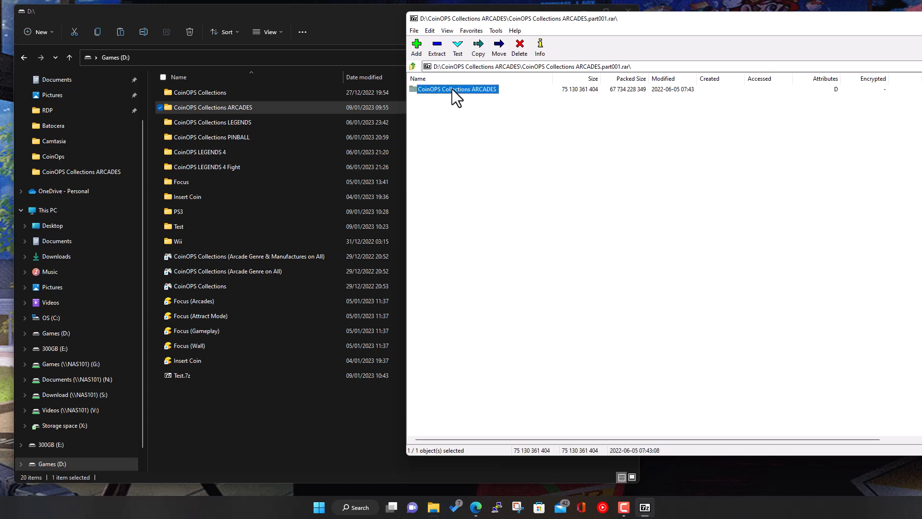
click(437, 48)
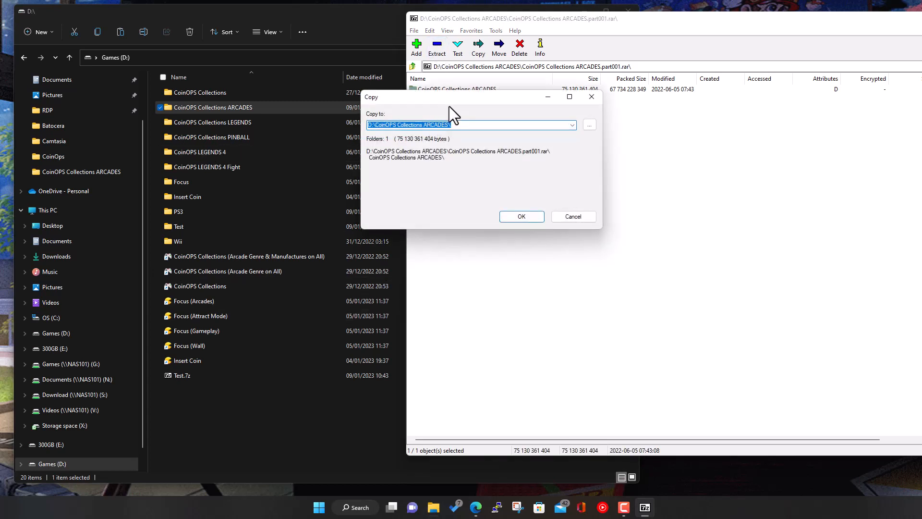
drag(470, 99, 572, 162)
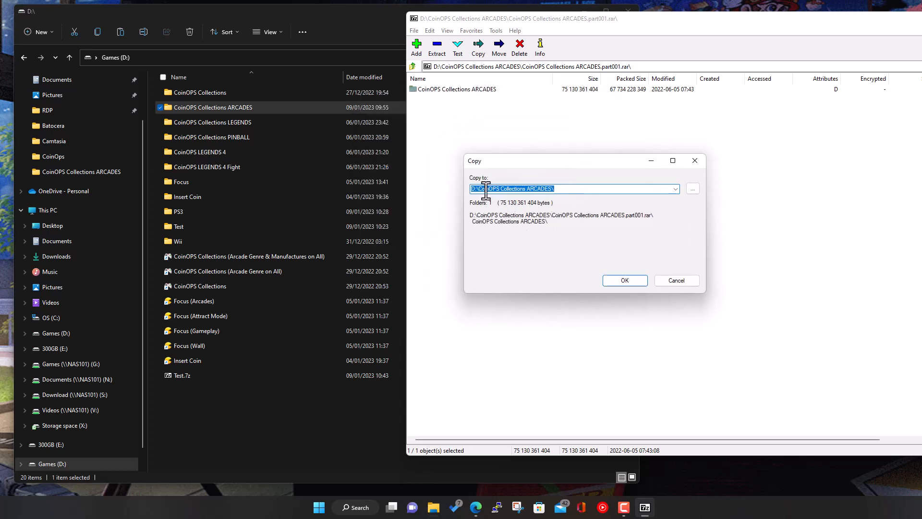
drag(485, 188, 556, 188)
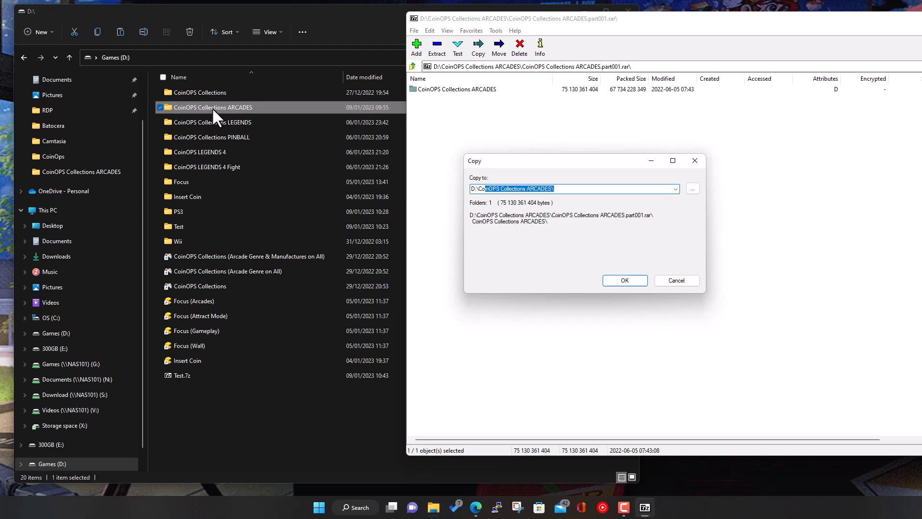
click(579, 192)
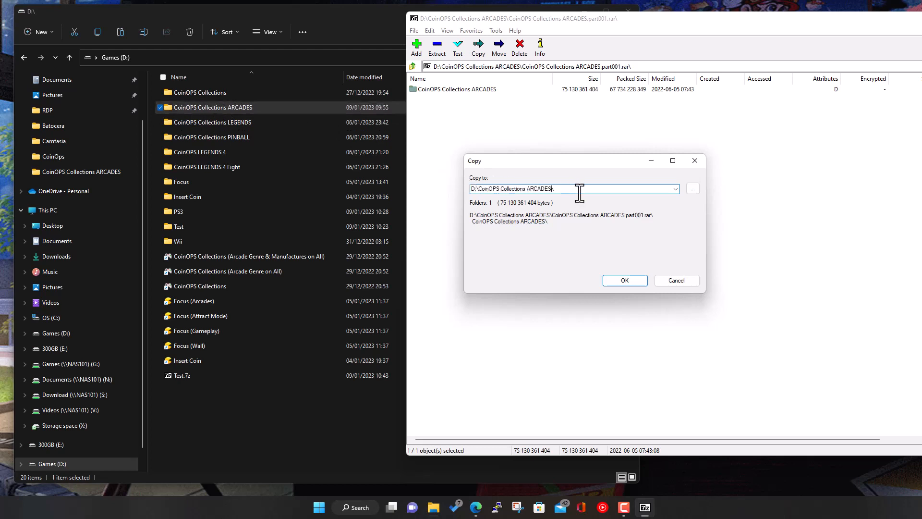
text(- Extracted)
click(625, 280)
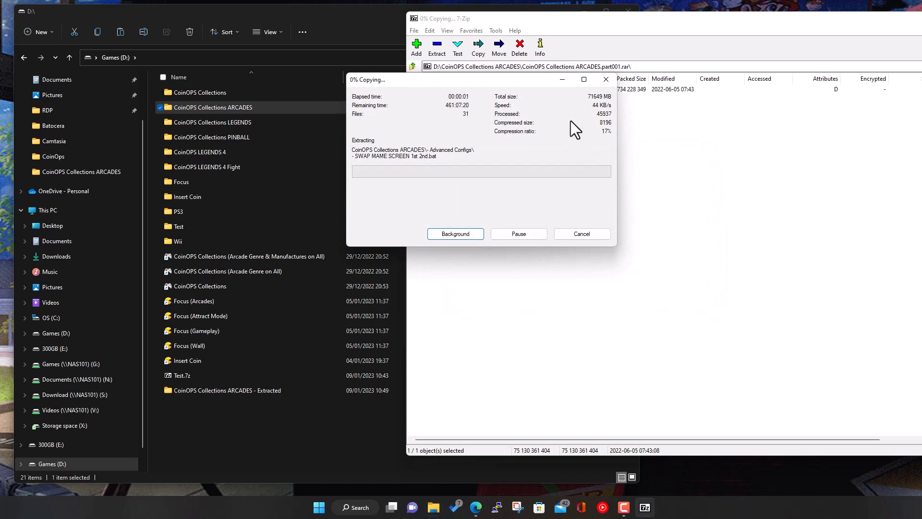
- Move the Copying progress dialog lower right and let the extraction reach 1%
drag(512, 80, 618, 190)
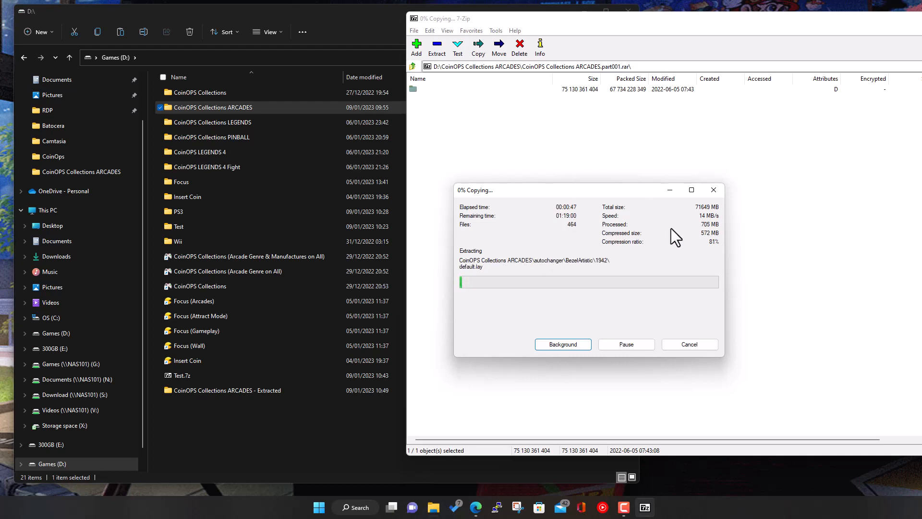
- Check the partly extracted ARCADES folder, return to D:\, and bring 7-Zip forward
double_click(244, 390)
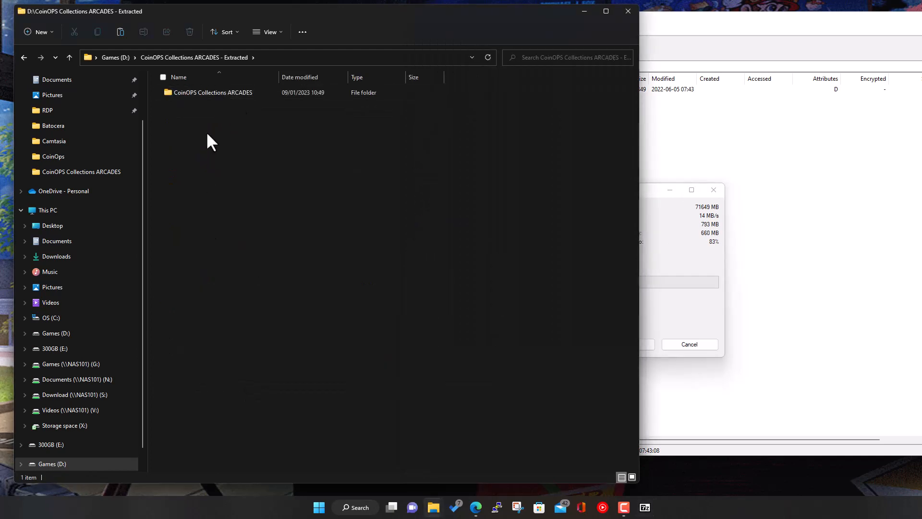
double_click(211, 91)
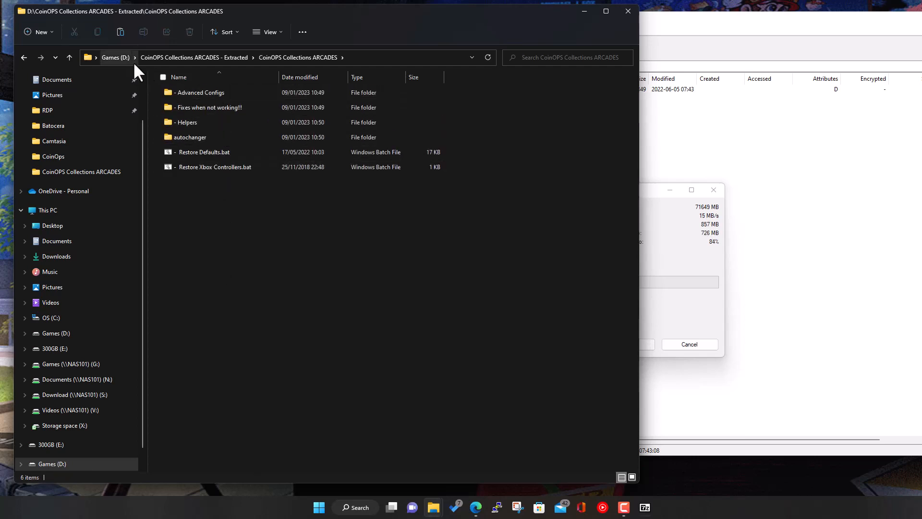
click(69, 58)
click(69, 57)
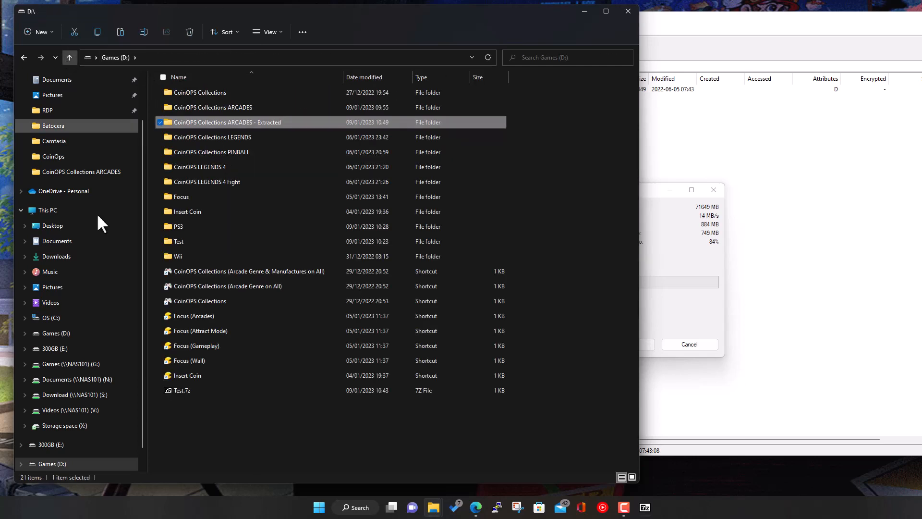
click(315, 428)
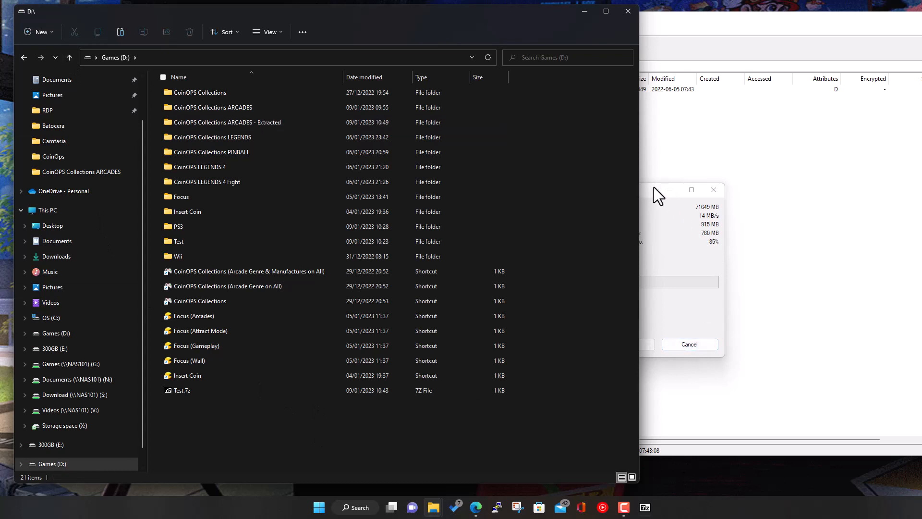
click(653, 187)
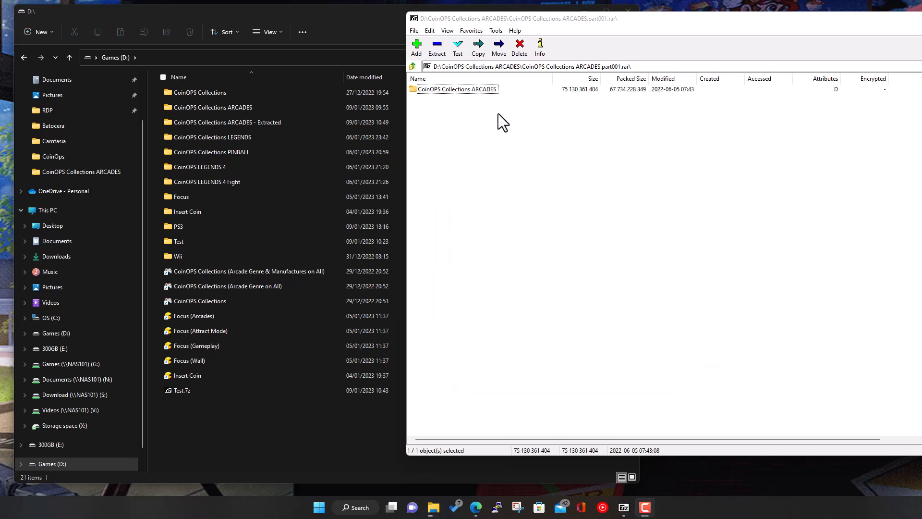
- Open the extracted CoinOPS Collections ARCADES folder to confirm its 25 items, then return to Extracted
double_click(232, 121)
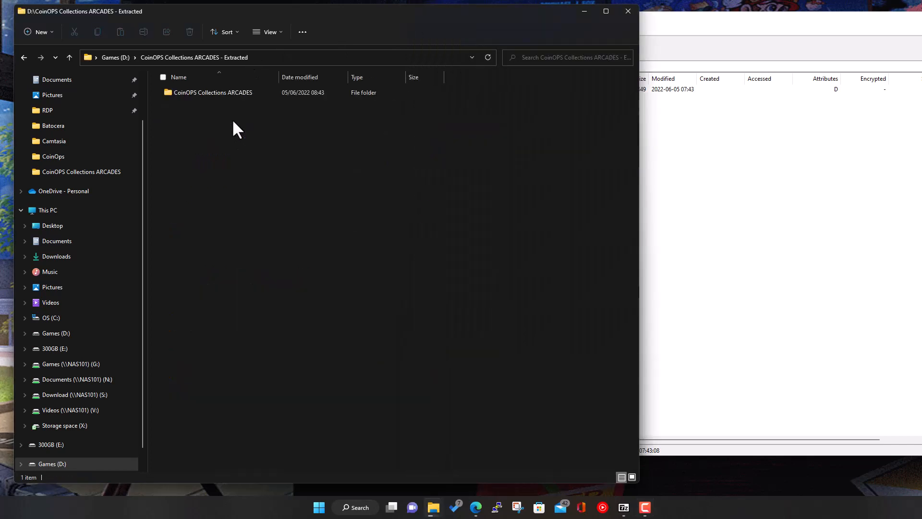
double_click(226, 91)
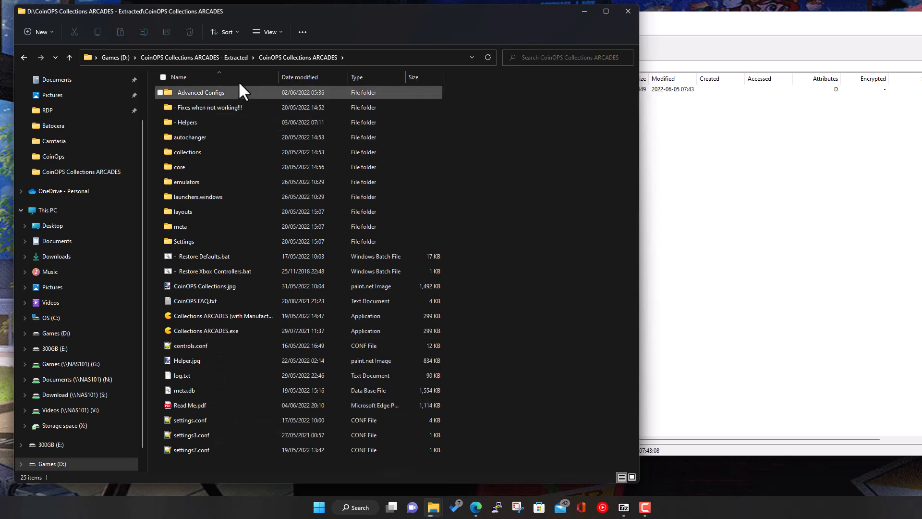
click(223, 57)
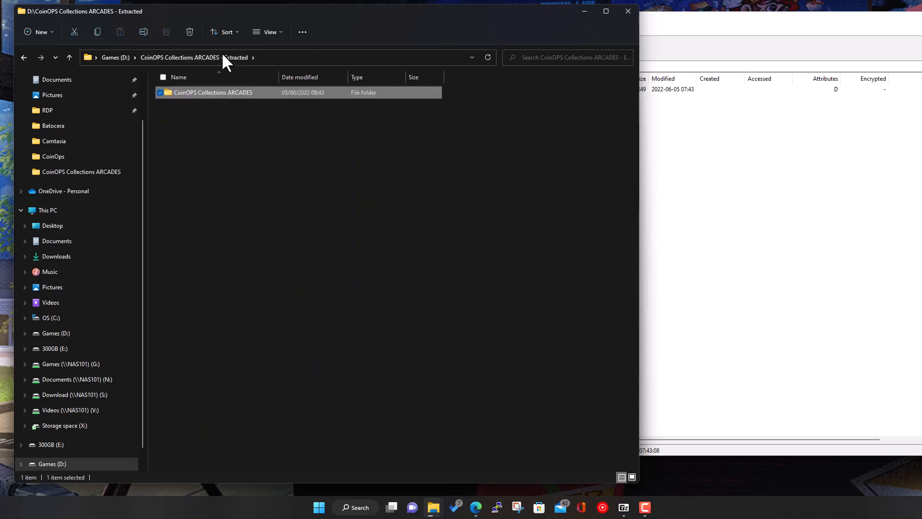
- Bring the 7-Zip archive window forward, shift it left, and close it
click(833, 51)
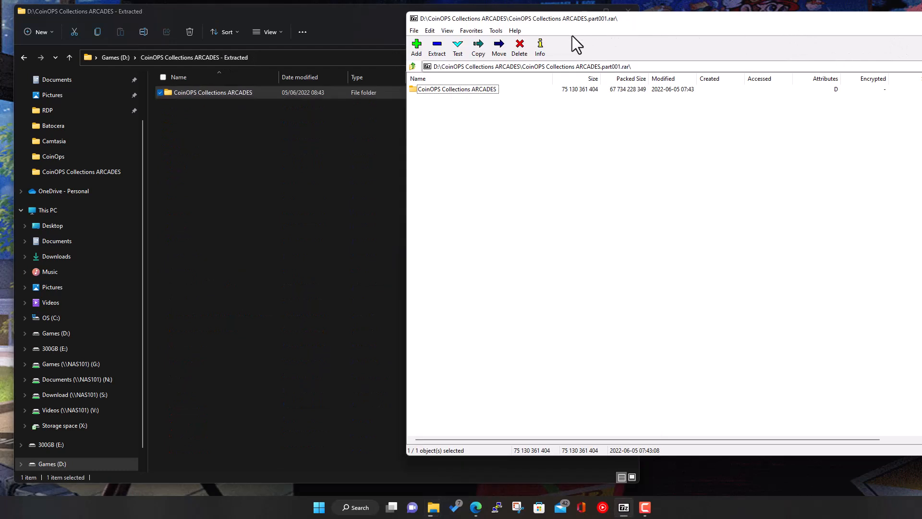
drag(667, 24, 422, 32)
click(829, 30)
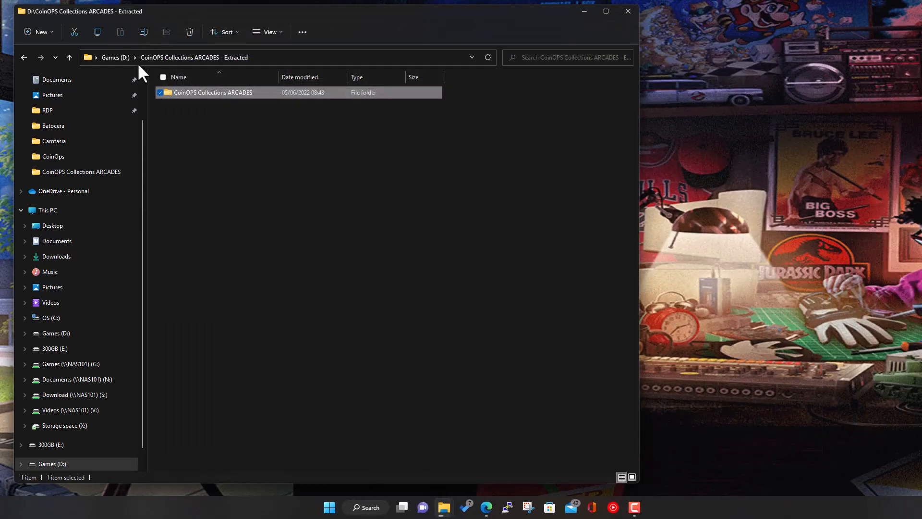
- Delete the original CoinOPS Collections ARCADES folder of RAR parts from D:
click(121, 59)
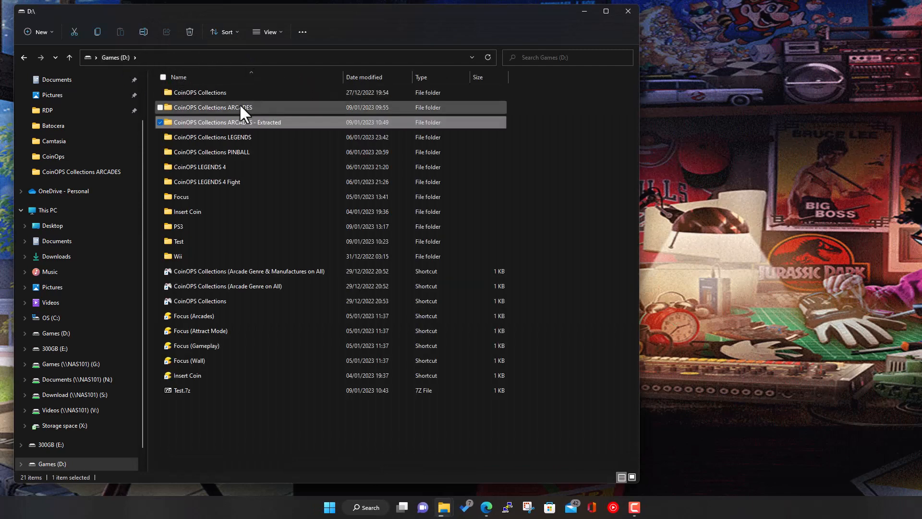
double_click(240, 106)
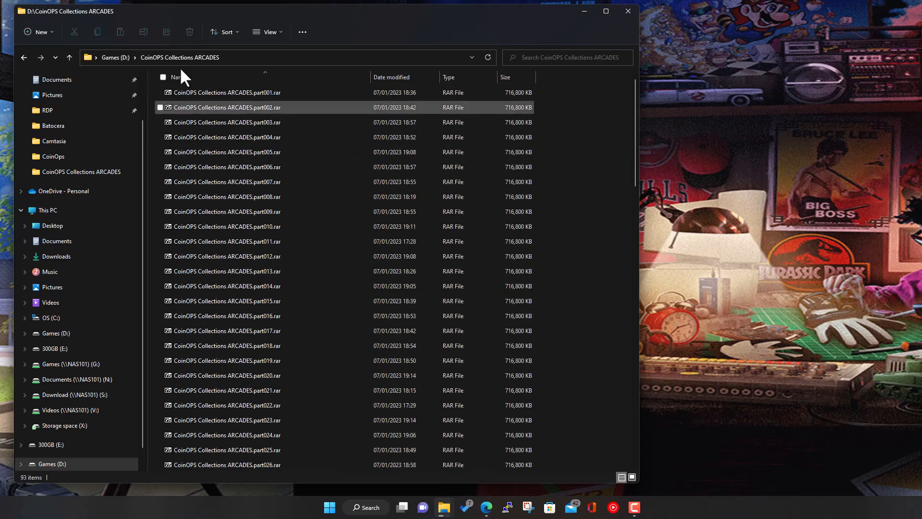
click(69, 56)
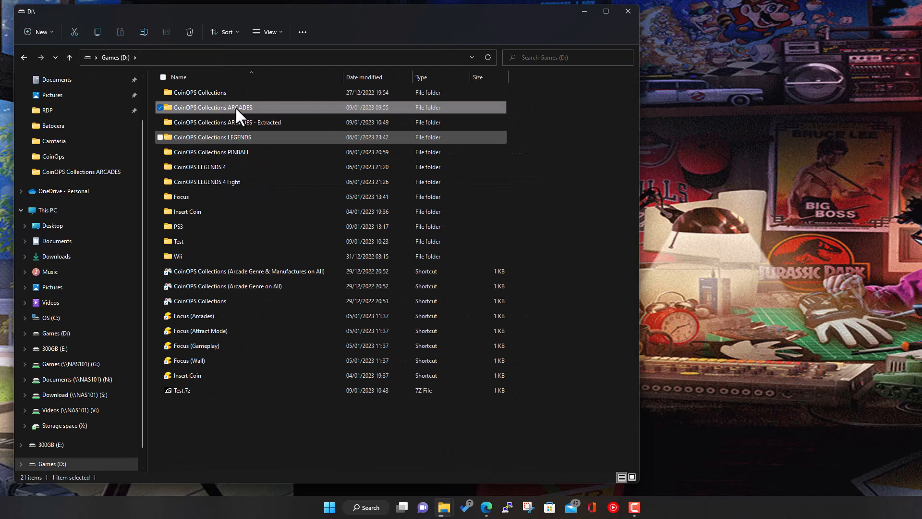
right_click(235, 104)
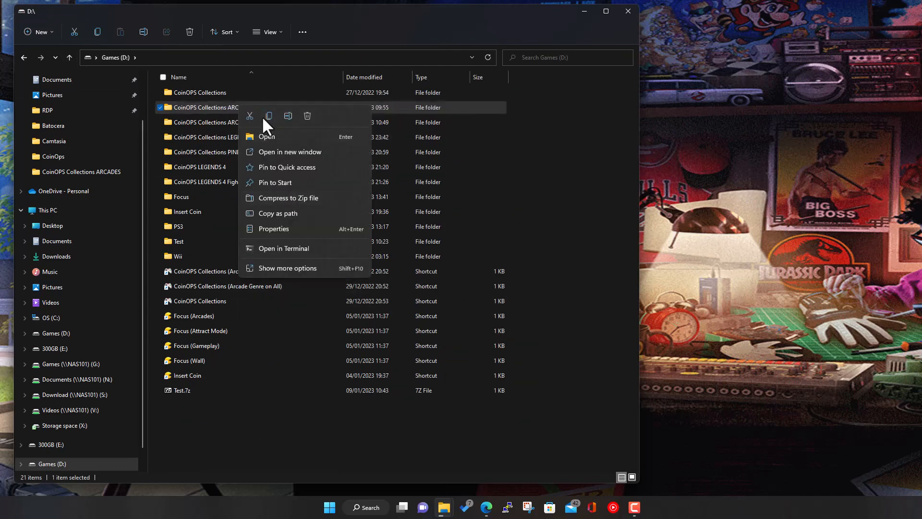
click(306, 117)
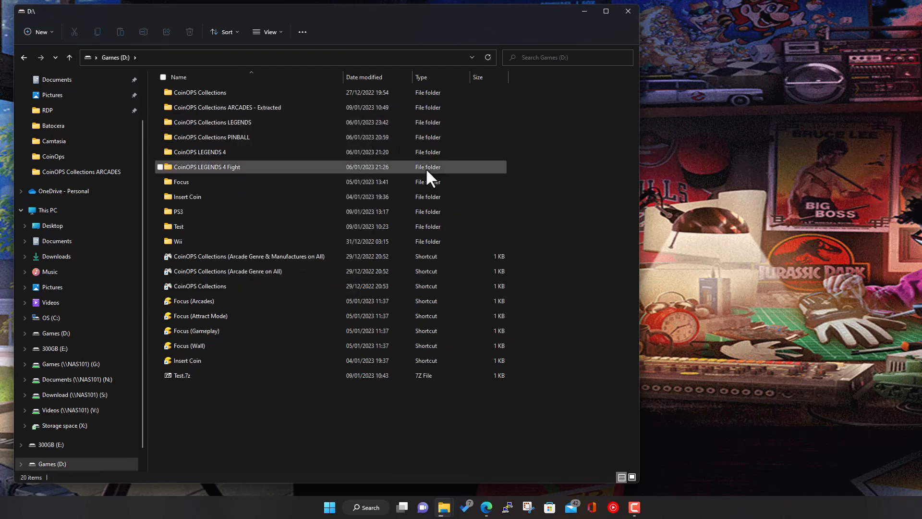
- Cut the ARCADES folder inside 'CoinOPS Collections ARCADES - Extracted', ready to paste into D:
double_click(270, 106)
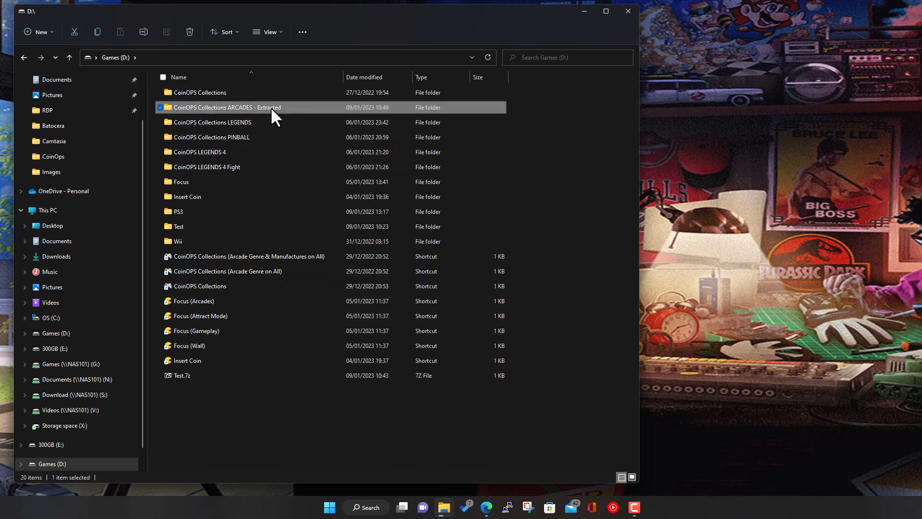
right_click(242, 88)
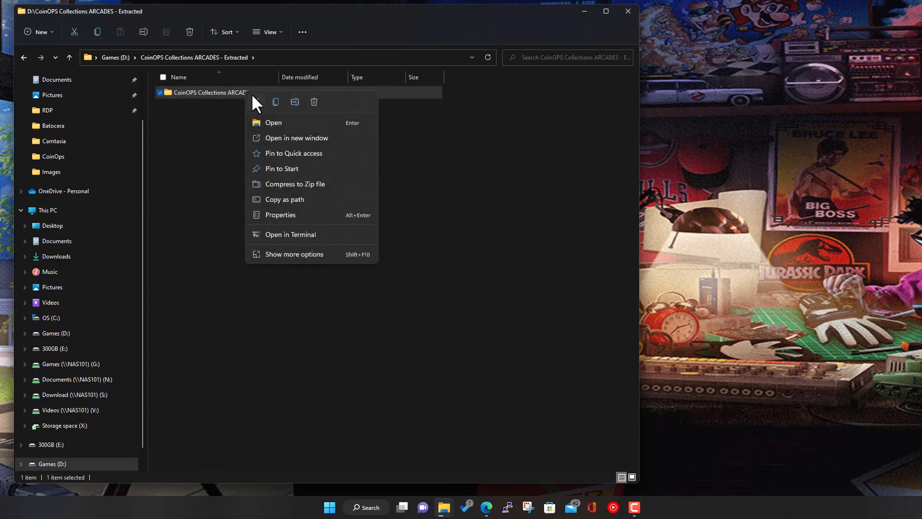
click(255, 101)
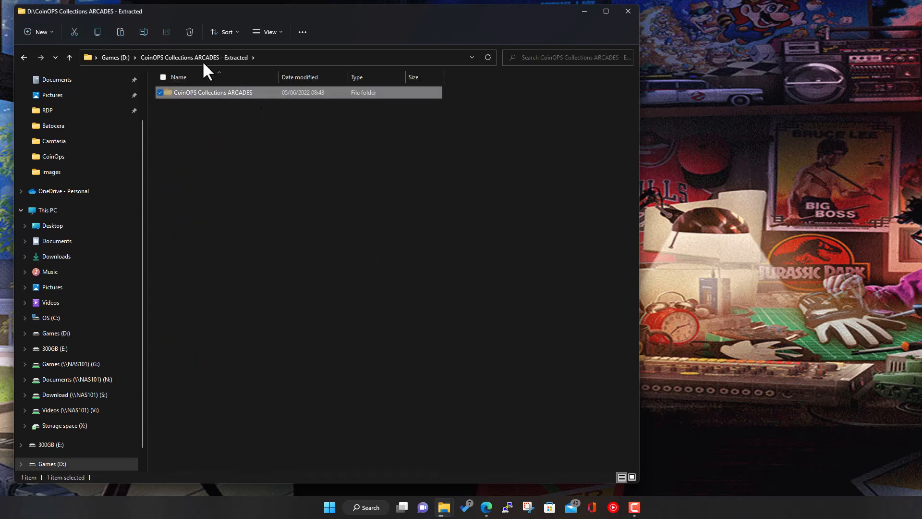
click(112, 56)
right_click(276, 414)
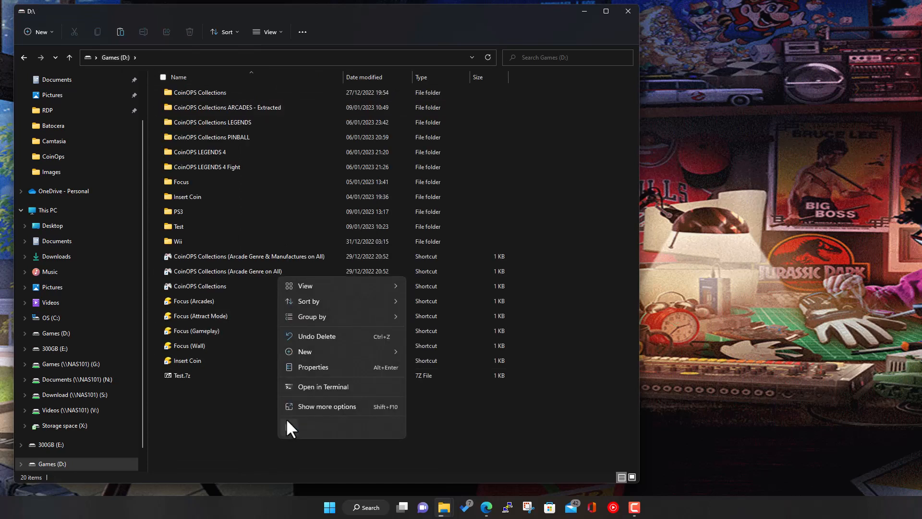
- Paste the extracted ARCADES folder into the root of D: and view the move details
click(286, 424)
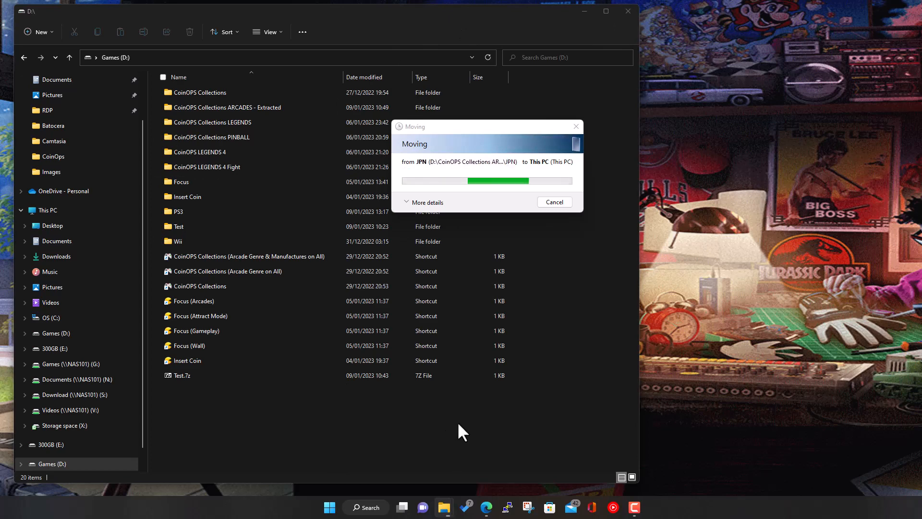
click(418, 202)
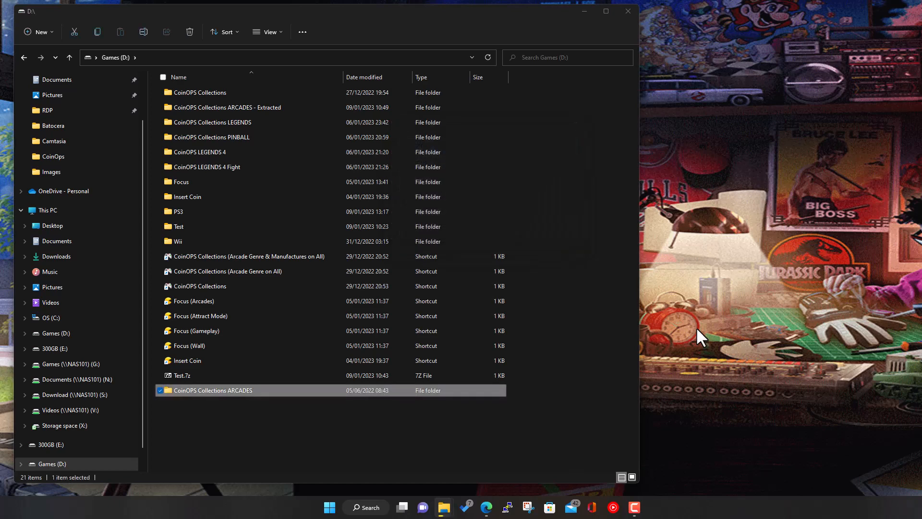
- Delete the now-empty 'CoinOPS Collections ARCADES - Extracted' folder from D:
click(382, 443)
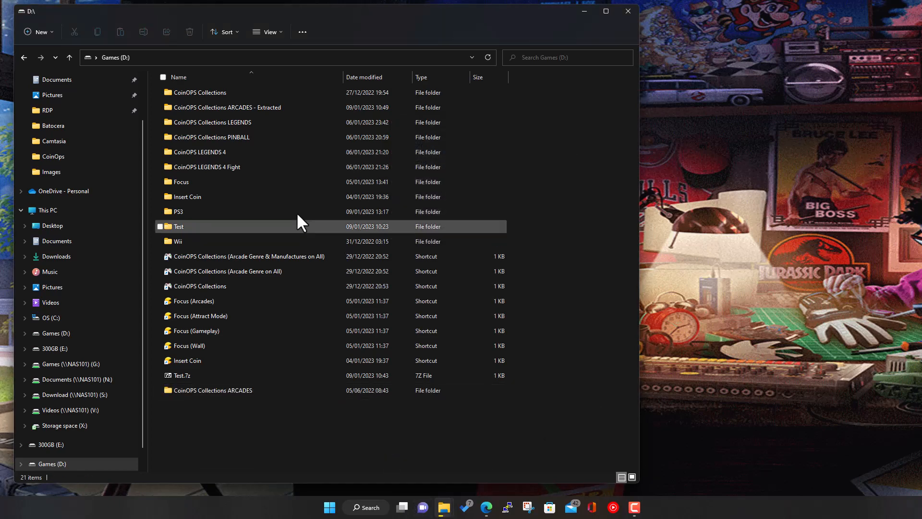
click(243, 108)
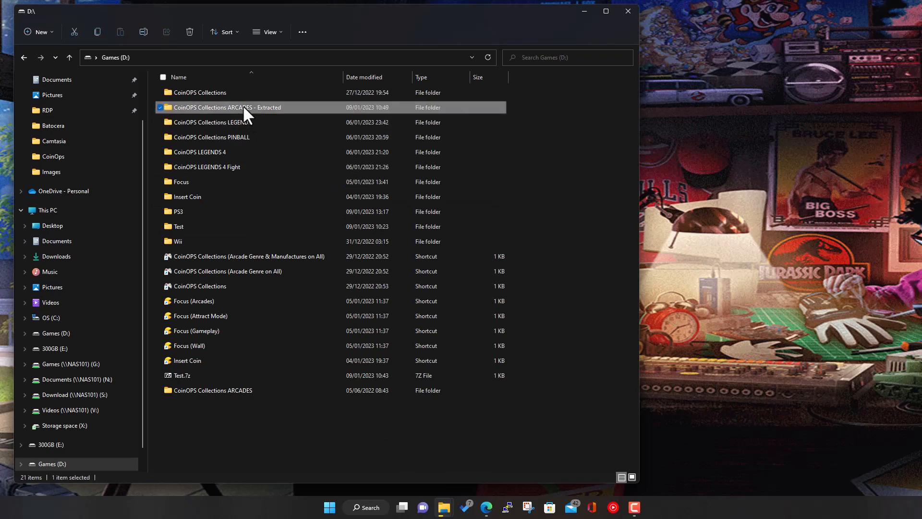
key(Delete)
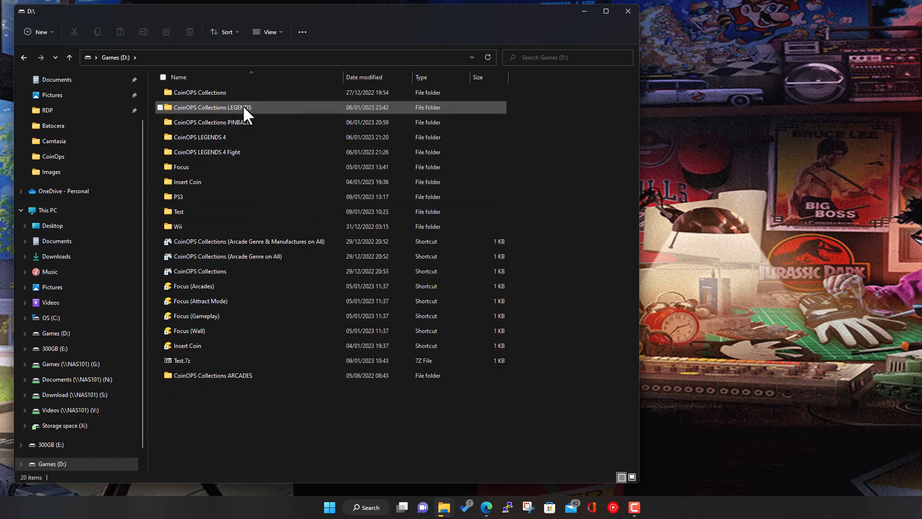
- Sort D: by name A to Z, check the ARCADES folder, then minimise File Explorer
click(277, 73)
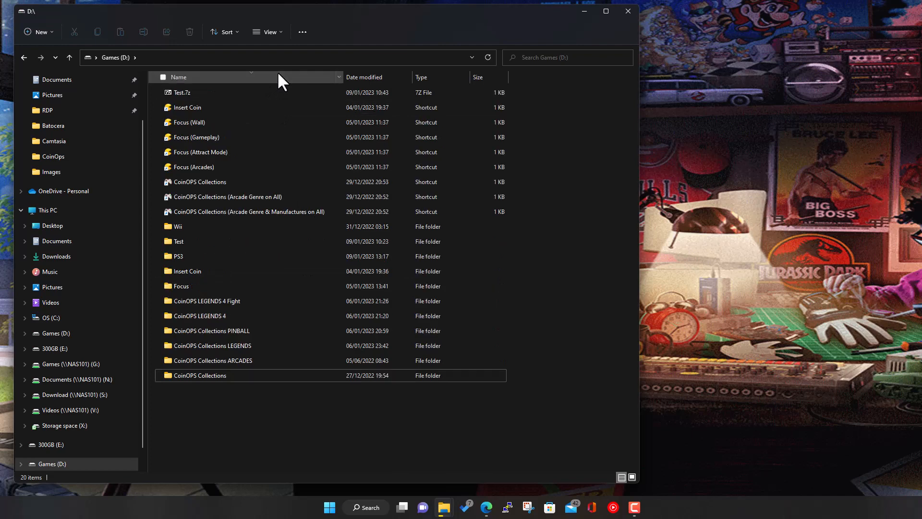
click(277, 73)
click(249, 107)
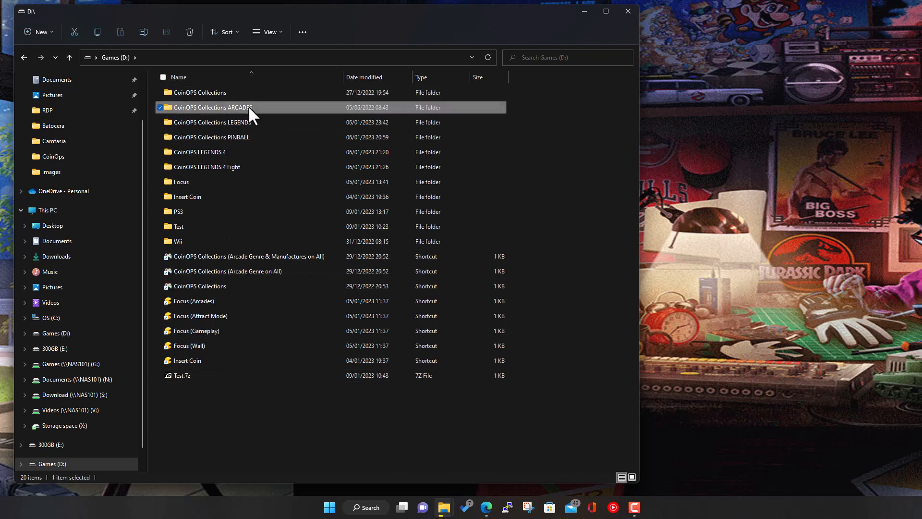
double_click(249, 106)
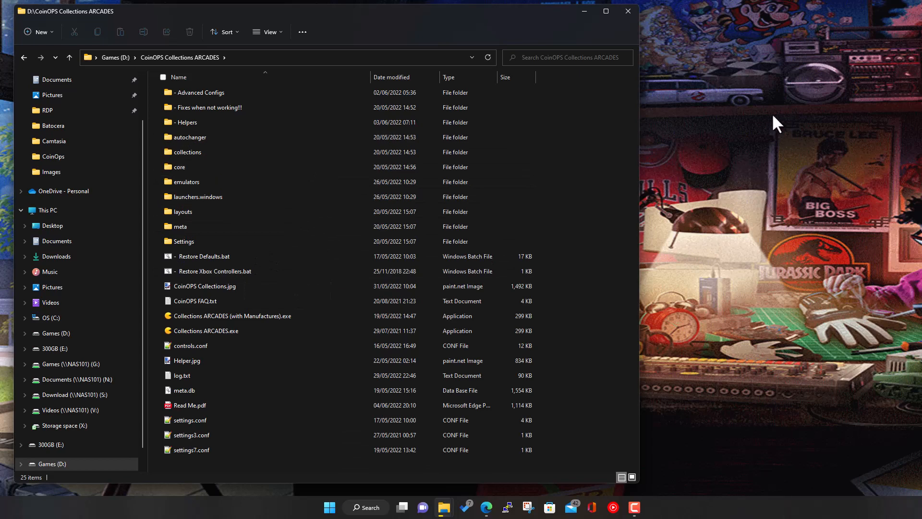
click(593, 16)
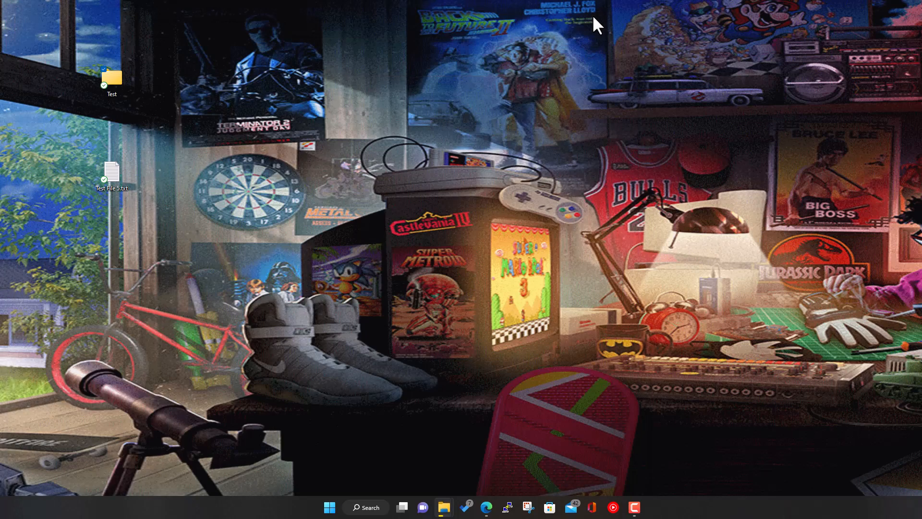
- Delete the Test folder and Test File 5.txt from the desktop
drag(222, 223, 109, 65)
key(Delete)
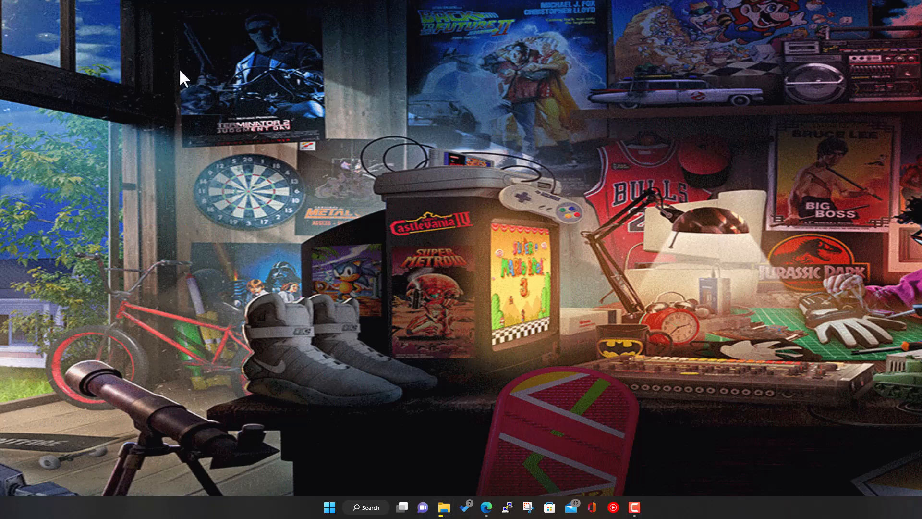